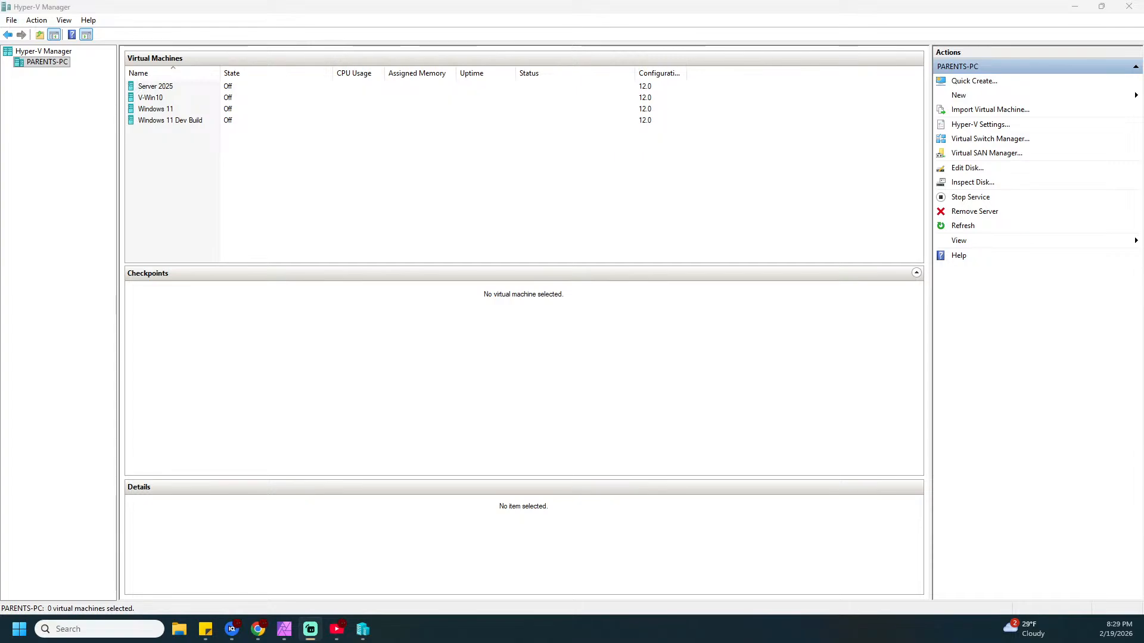
Set the Windows 11 VM's network adapter to Not connected and apply
{"action": "key", "text": "alt+Tab"}
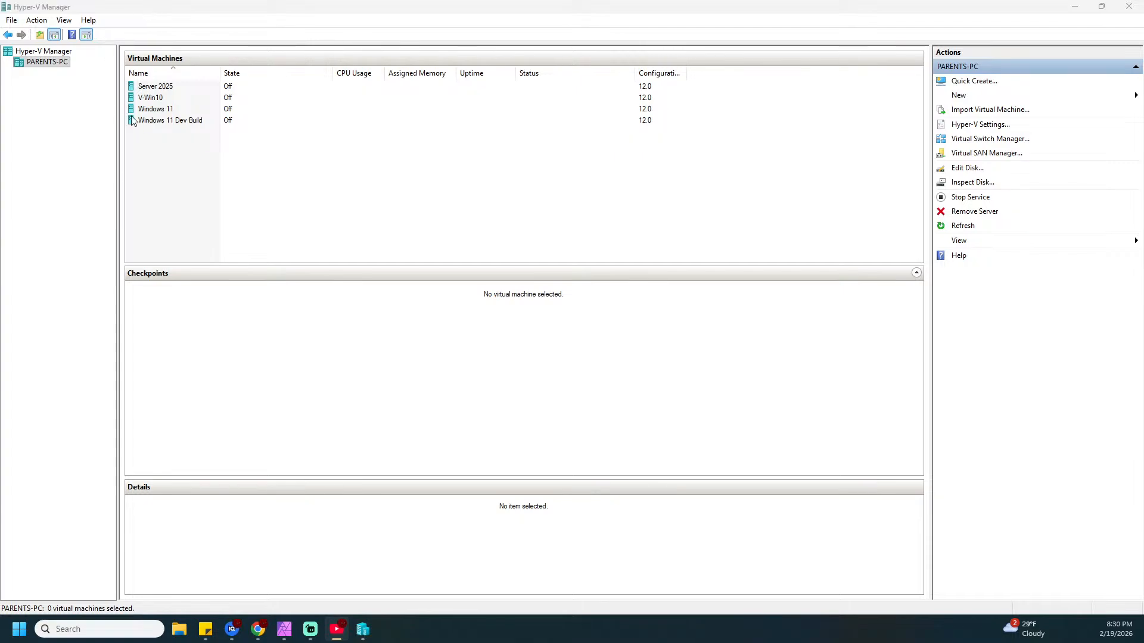
{"action": "right_click", "coordinate": [160, 112]}
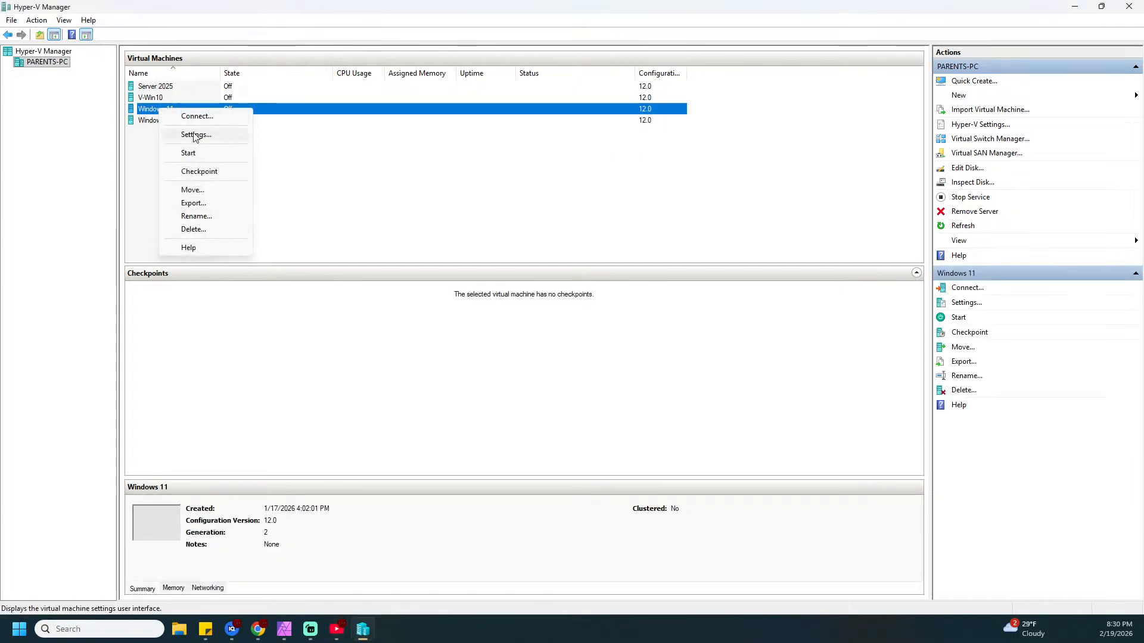
{"action": "left_click", "coordinate": [178, 135]}
{"action": "left_click_drag", "start_coordinate": [569, 117], "coordinate": [449, 89]}
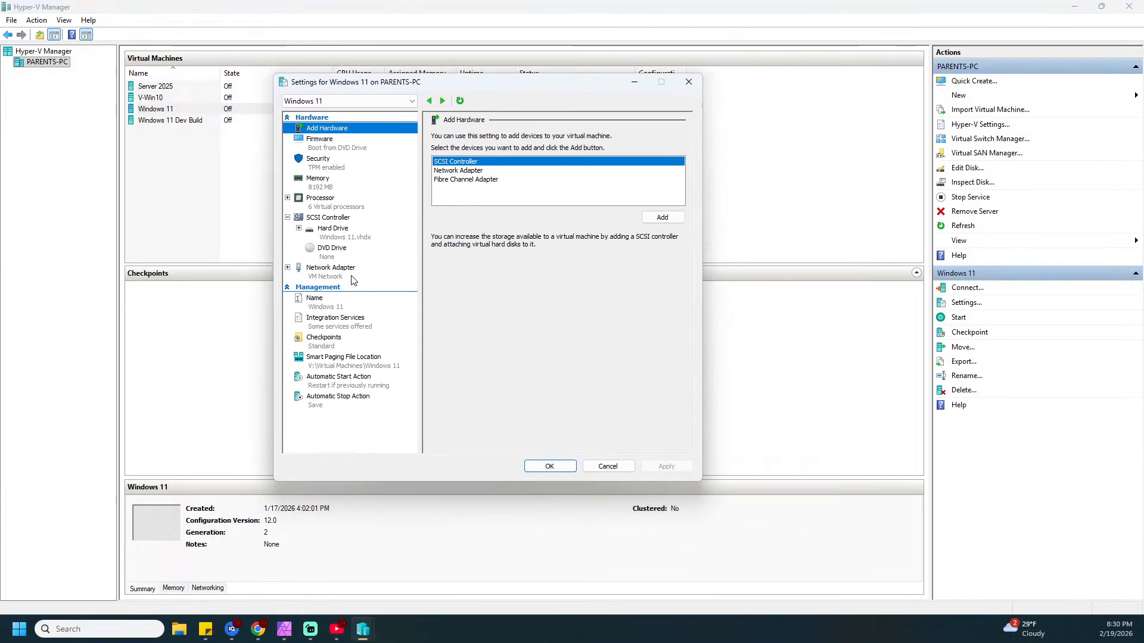
{"action": "left_click", "coordinate": [317, 278]}
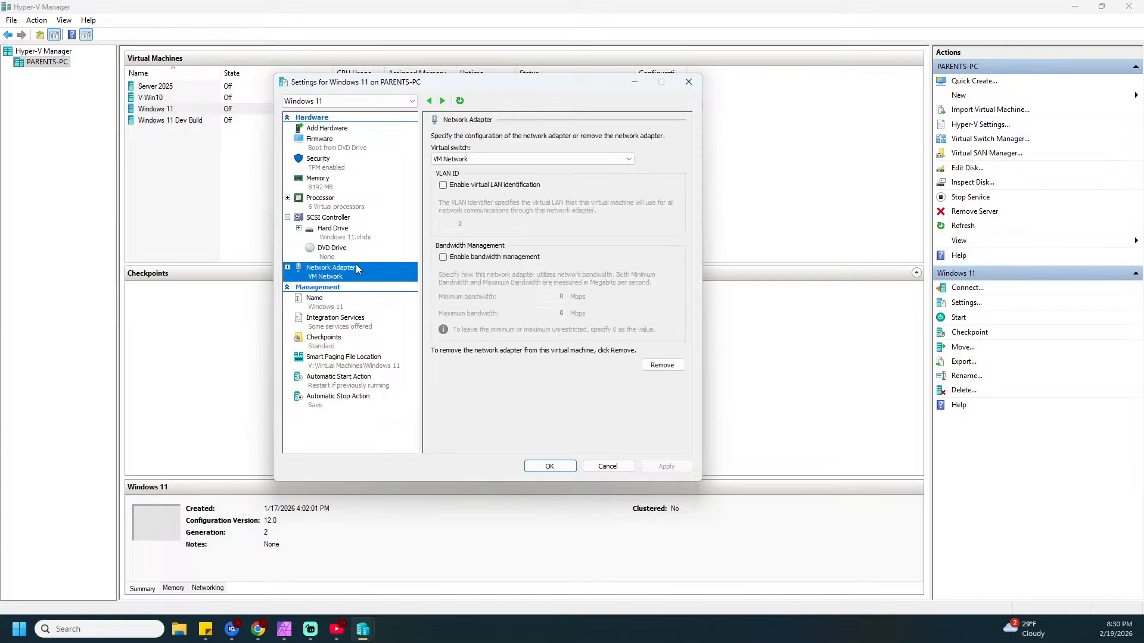
{"action": "left_click", "coordinate": [627, 159]}
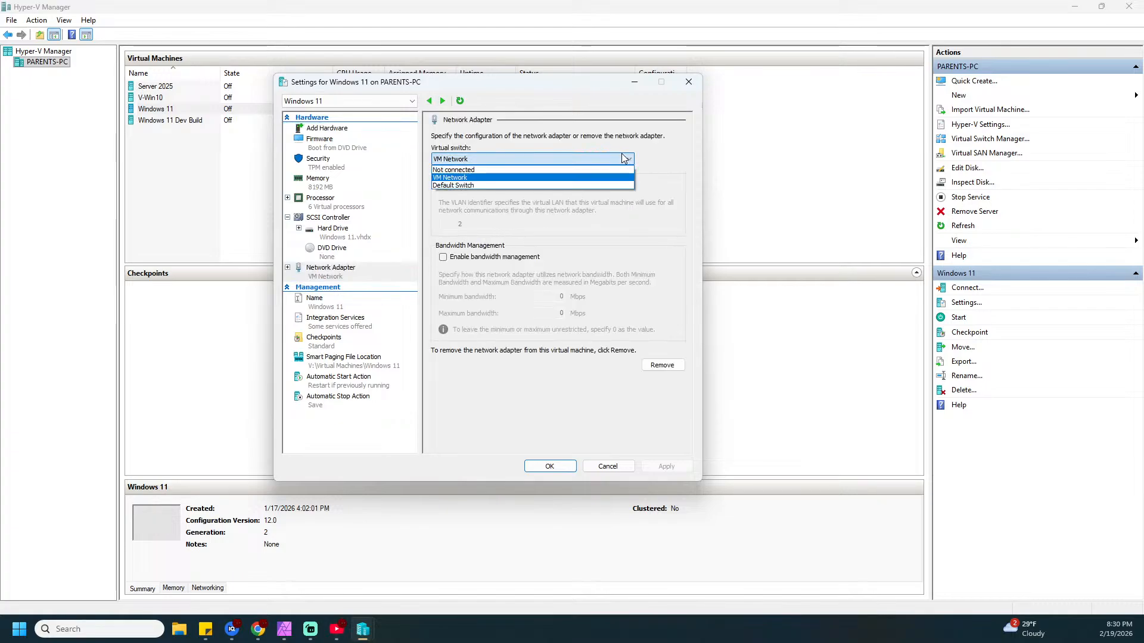
{"action": "left_click", "coordinate": [458, 174]}
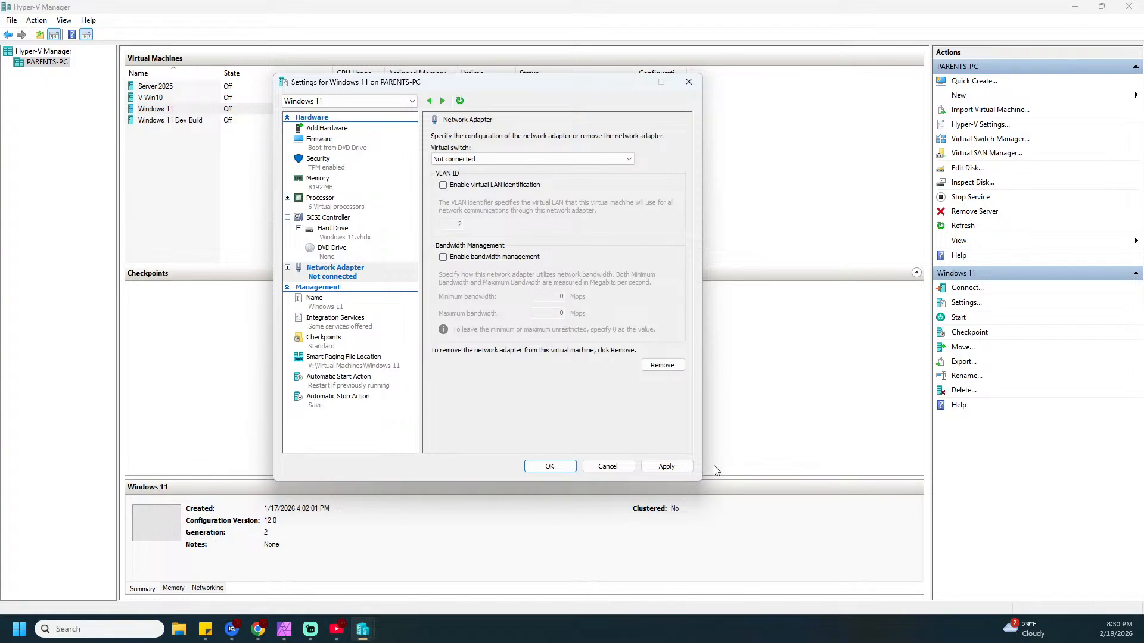
{"action": "left_click", "coordinate": [665, 467]}
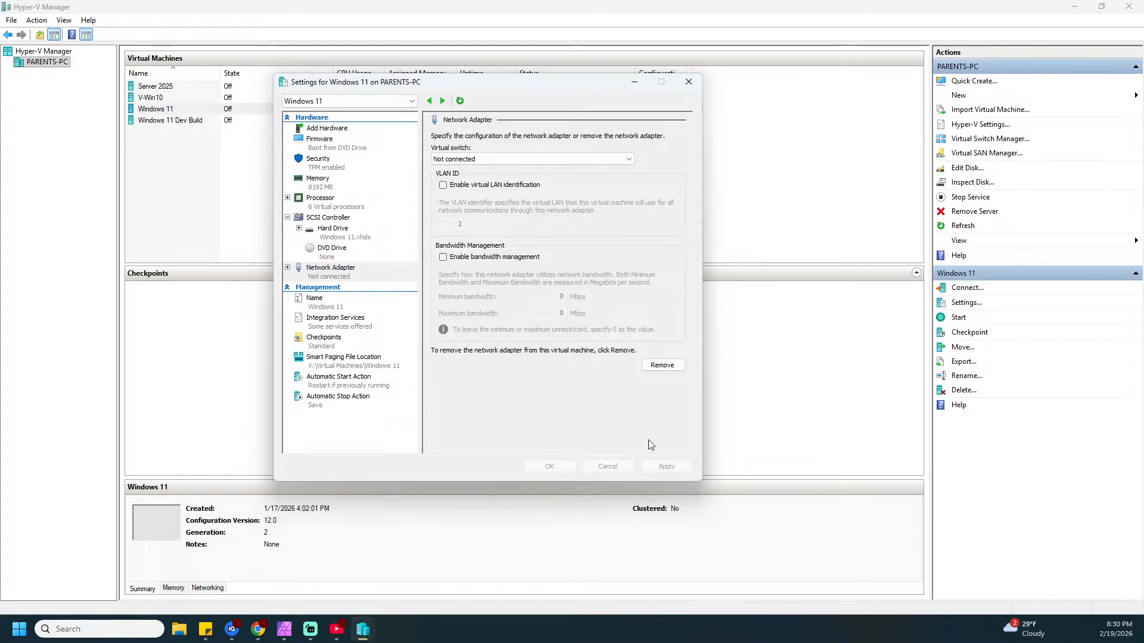
Mount Win11_25H2_English_x64.iso as the VM's DVD drive image file and apply
{"action": "left_click", "coordinate": [331, 252]}
{"action": "left_click", "coordinate": [451, 213]}
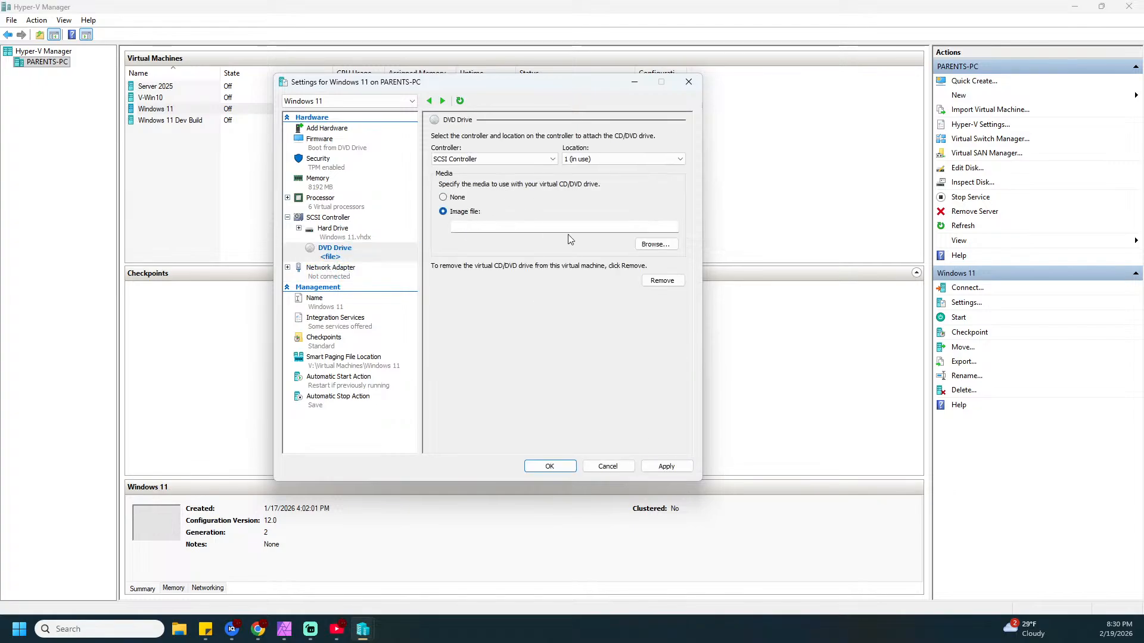
{"action": "left_click", "coordinate": [653, 245]}
{"action": "left_click", "coordinate": [733, 198]}
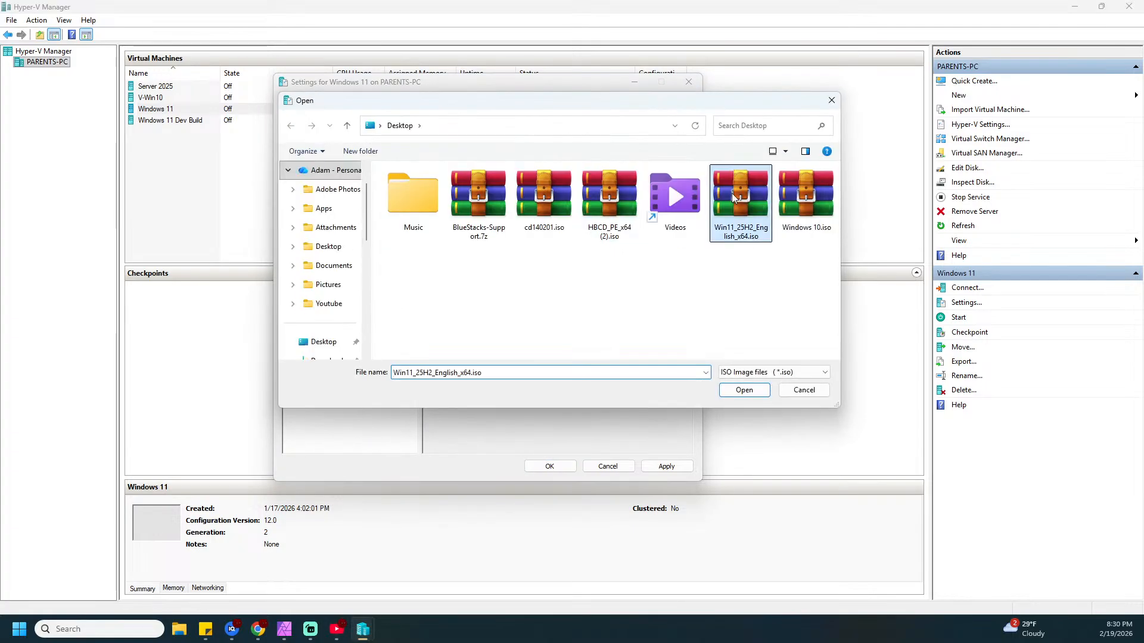
{"action": "left_click", "coordinate": [743, 390]}
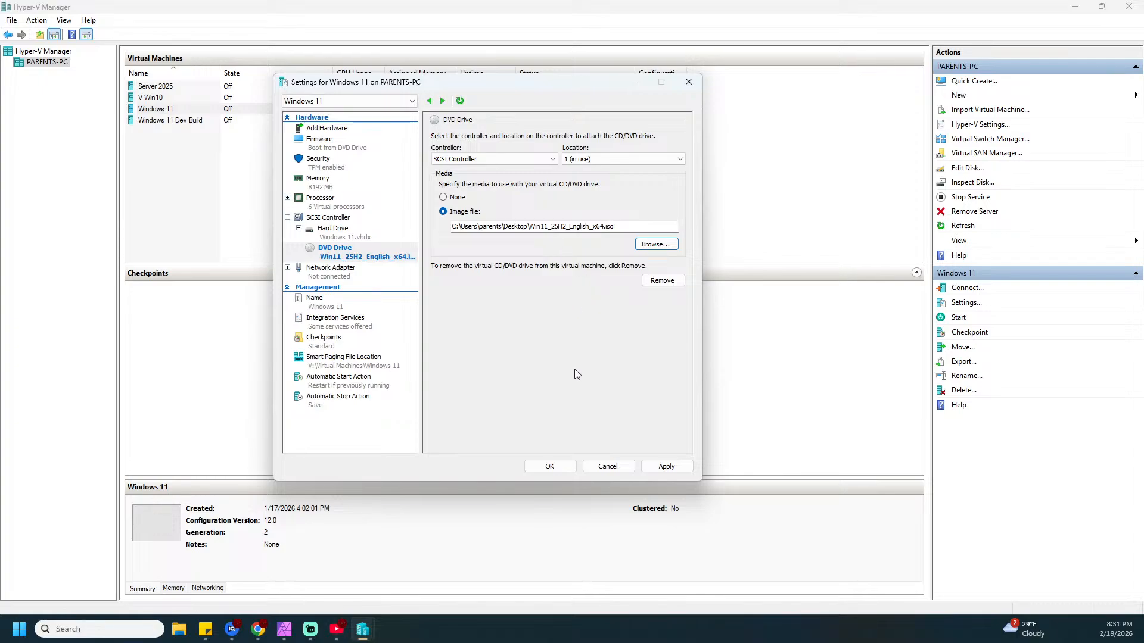
{"action": "left_click", "coordinate": [663, 466]}
Connect to and start the Windows 11 VM, boot it from the DVD, and maximize the window
{"action": "left_click", "coordinate": [548, 466]}
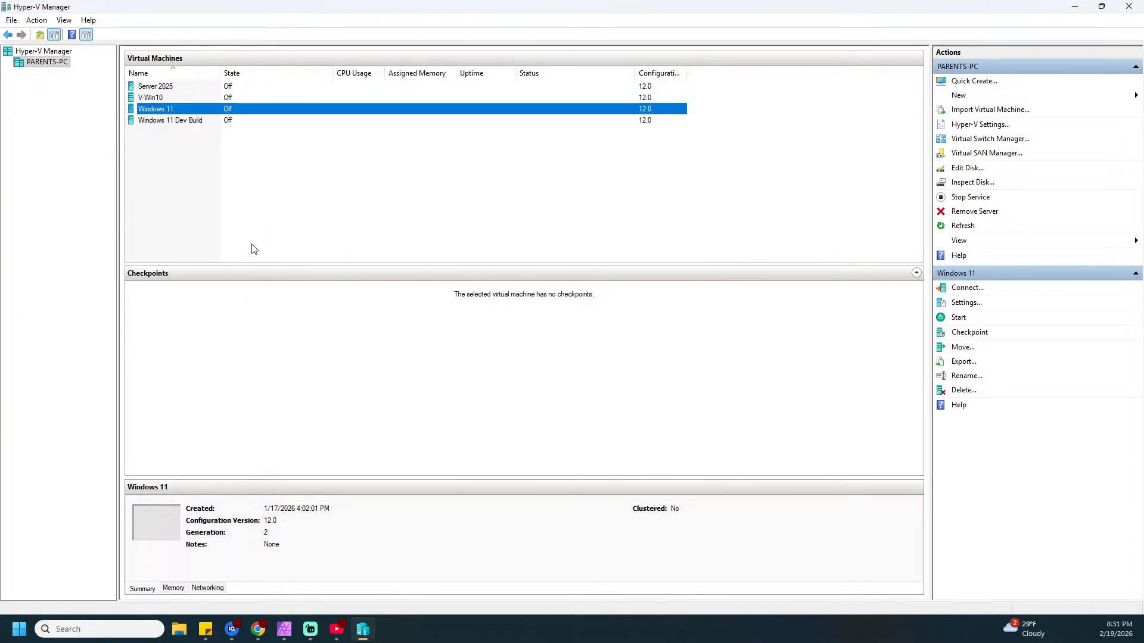
{"action": "double_click", "coordinate": [158, 113]}
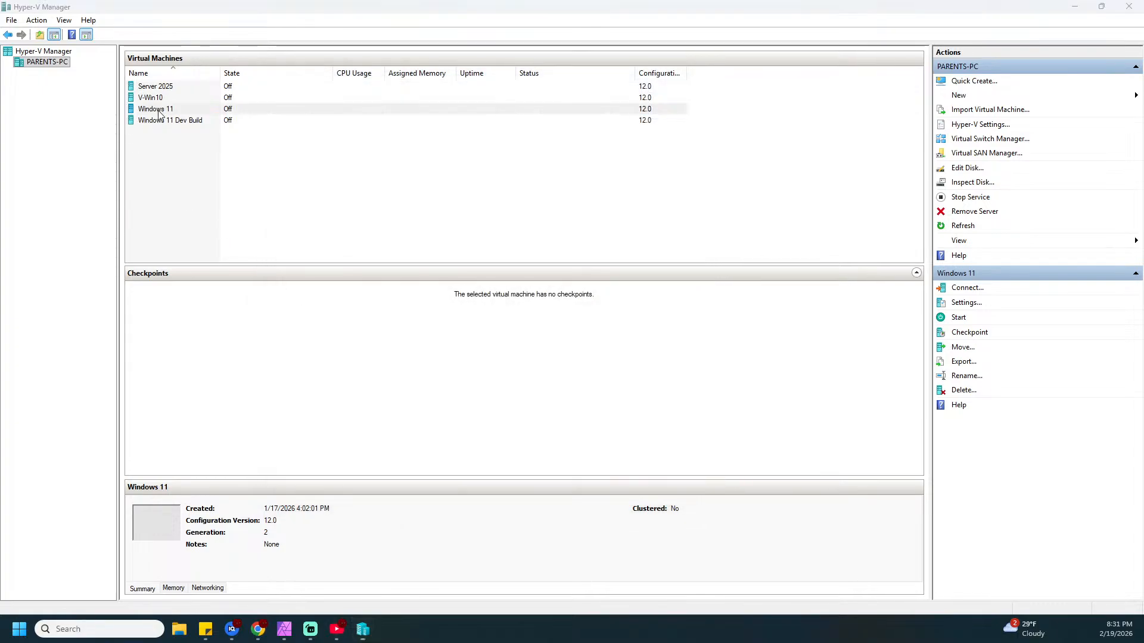
{"action": "left_click_drag", "start_coordinate": [250, 89], "coordinate": [742, 92]}
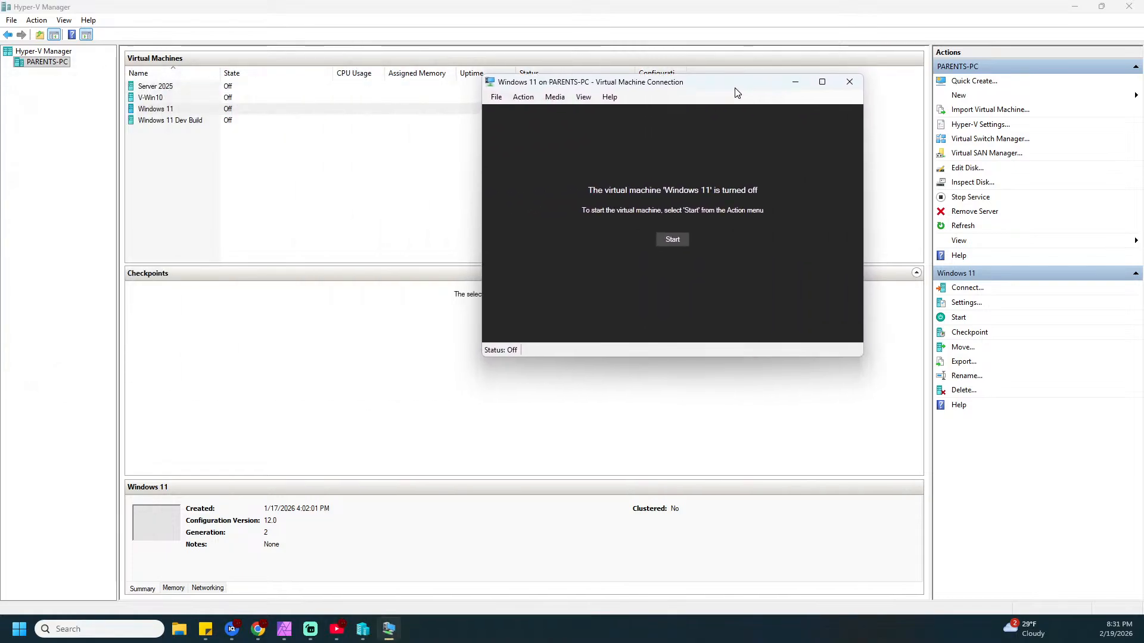
{"action": "left_click", "coordinate": [671, 238]}
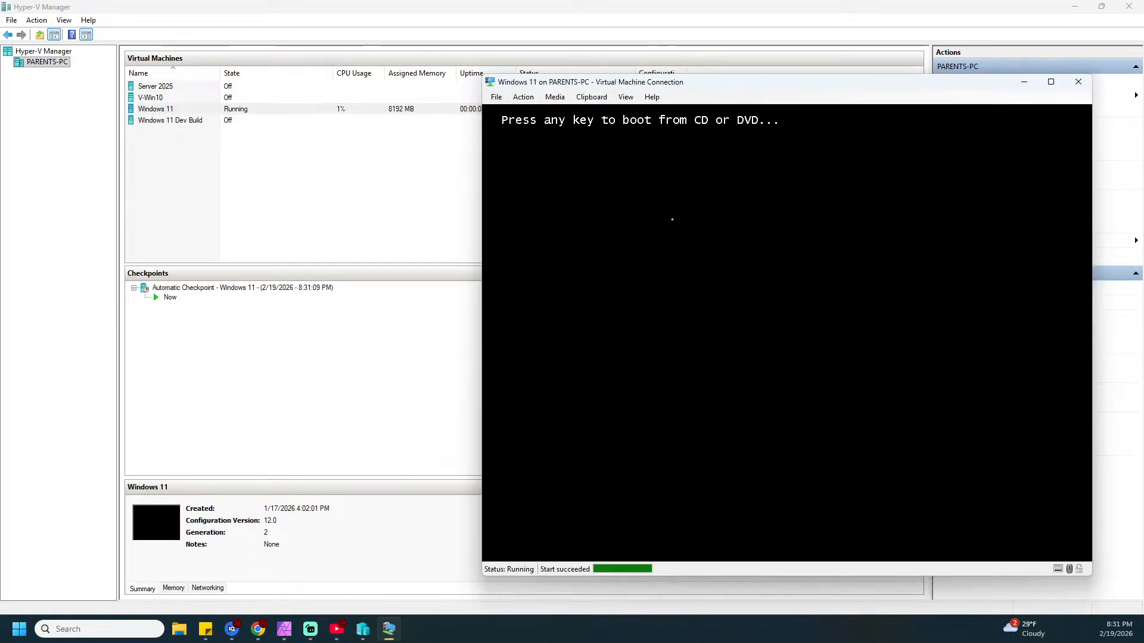
{"action": "key", "text": "Return"}
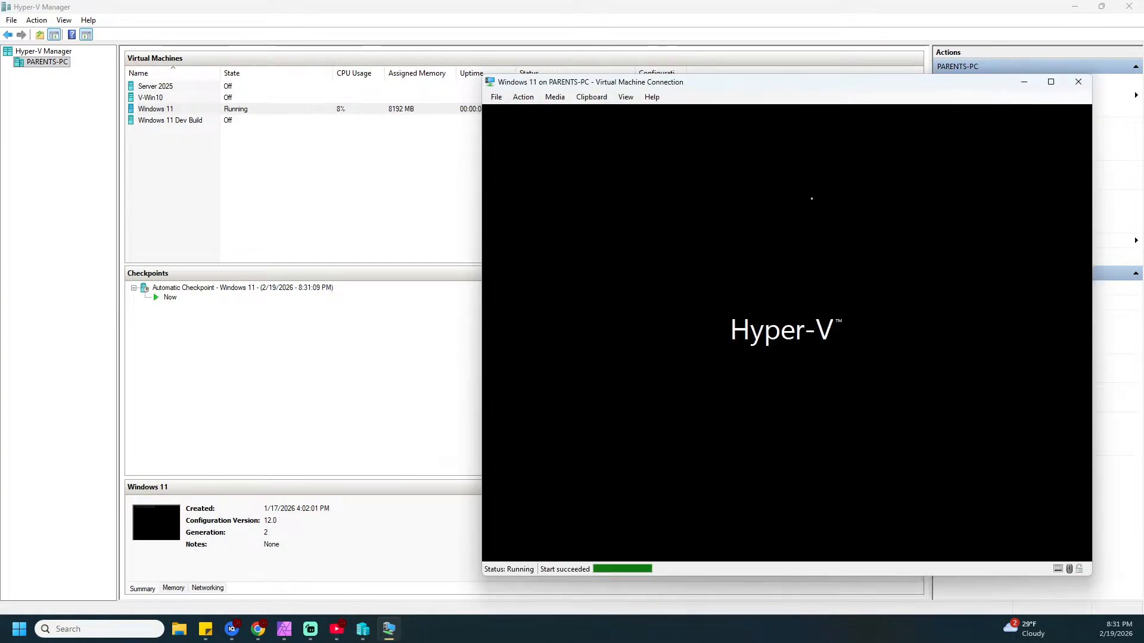
{"action": "left_click", "coordinate": [1050, 82]}
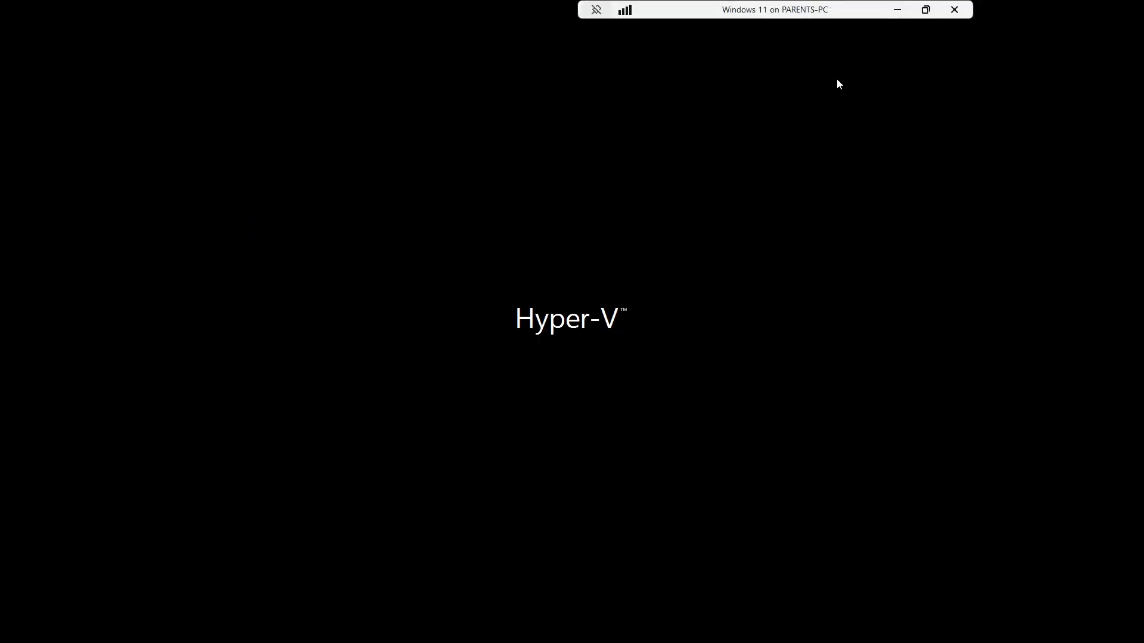
{"action": "left_click", "coordinate": [595, 9]}
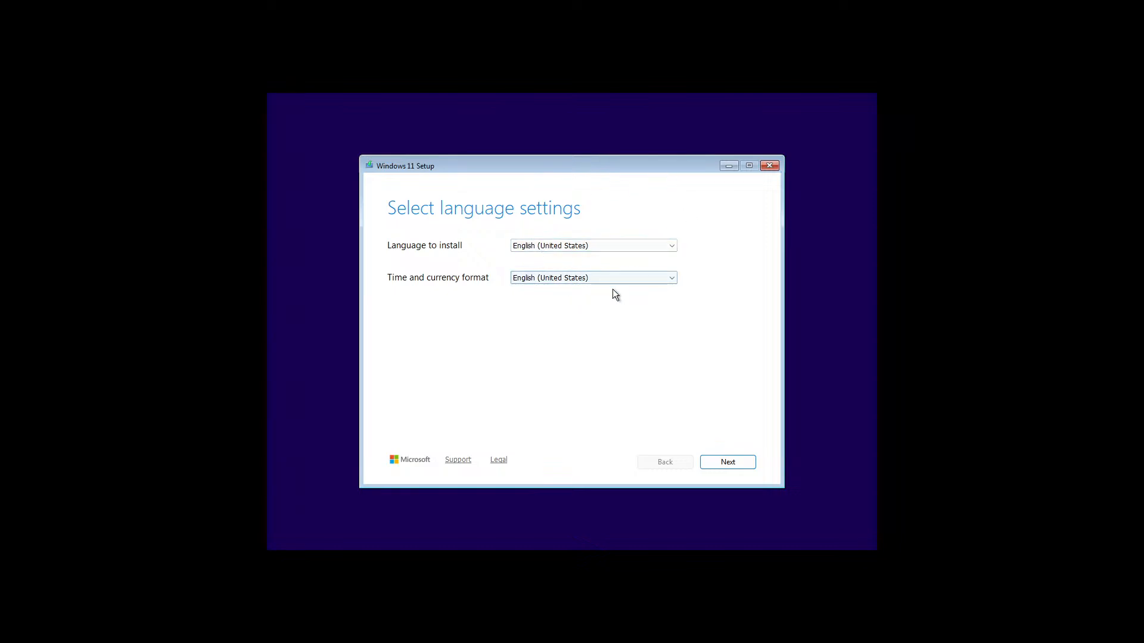
Keep English (United States) as the install language and the time and currency format
{"action": "left_click", "coordinate": [667, 248]}
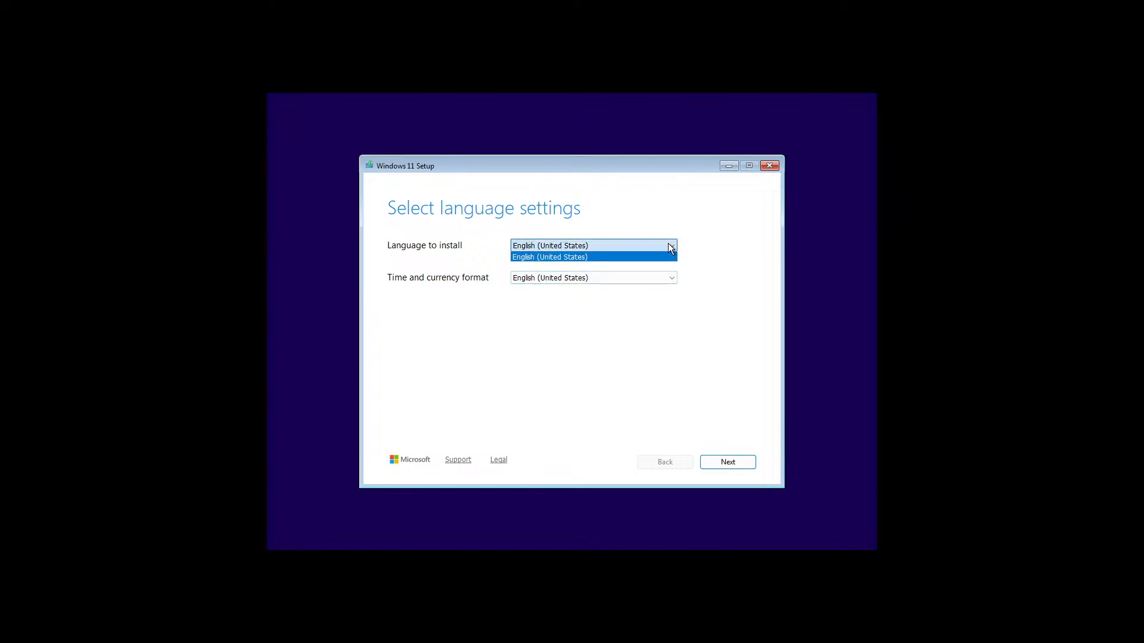
{"action": "left_click", "coordinate": [666, 255]}
{"action": "left_click", "coordinate": [642, 276]}
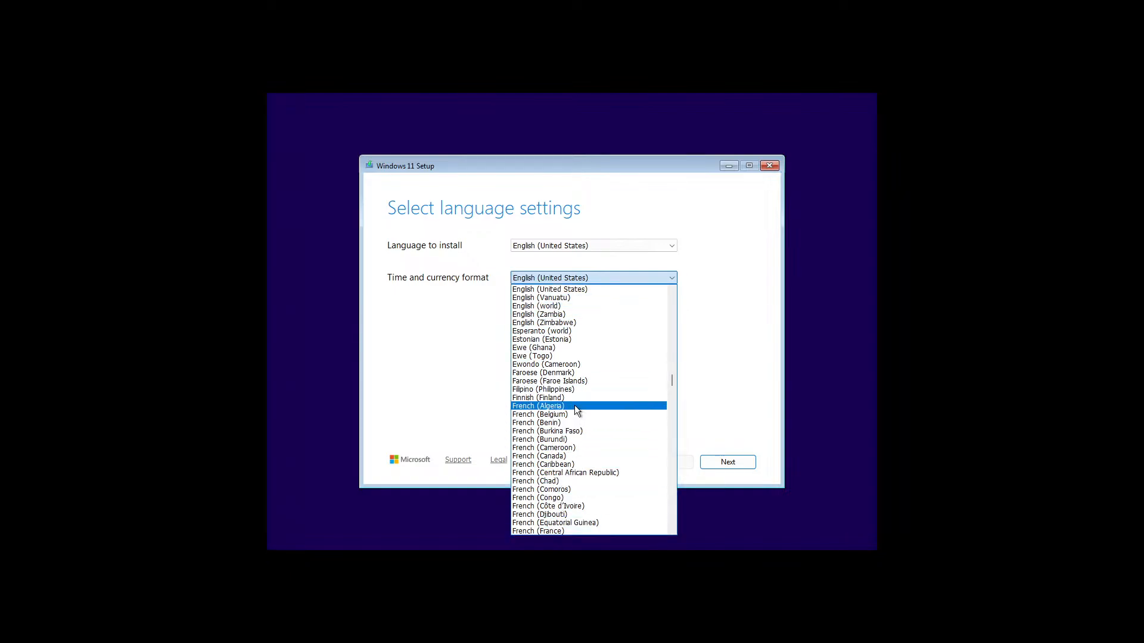
{"action": "left_click", "coordinate": [761, 336]}
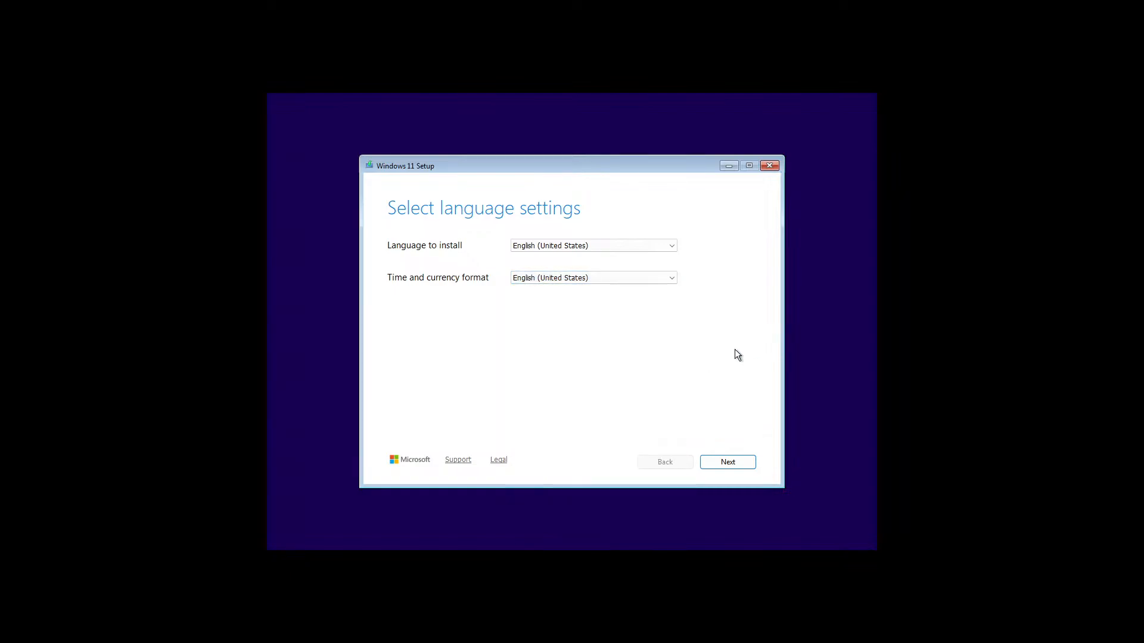
{"action": "left_click", "coordinate": [721, 462]}
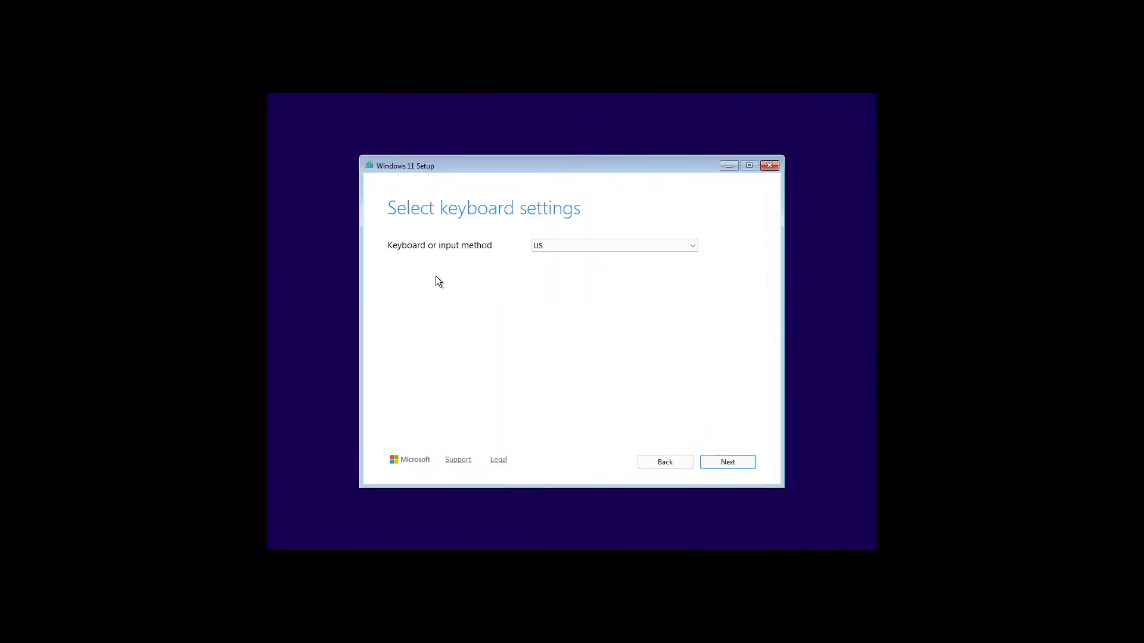
Keep the US keyboard layout, choose Install Windows 11, and agree to deleting everything
{"action": "left_click", "coordinate": [625, 249]}
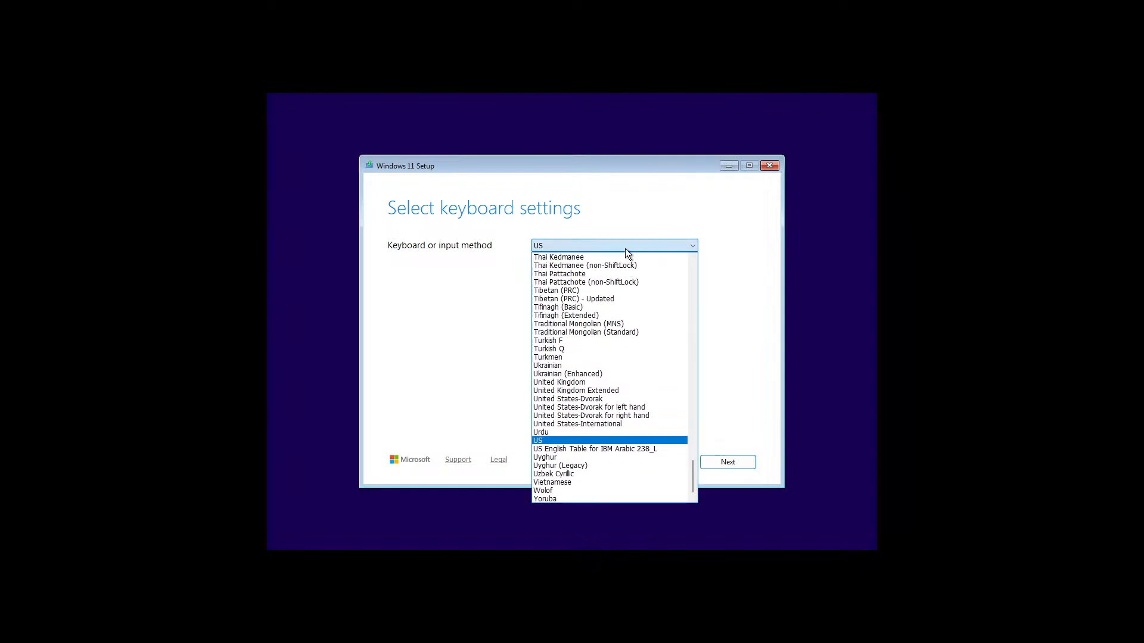
{"action": "left_click", "coordinate": [624, 248]}
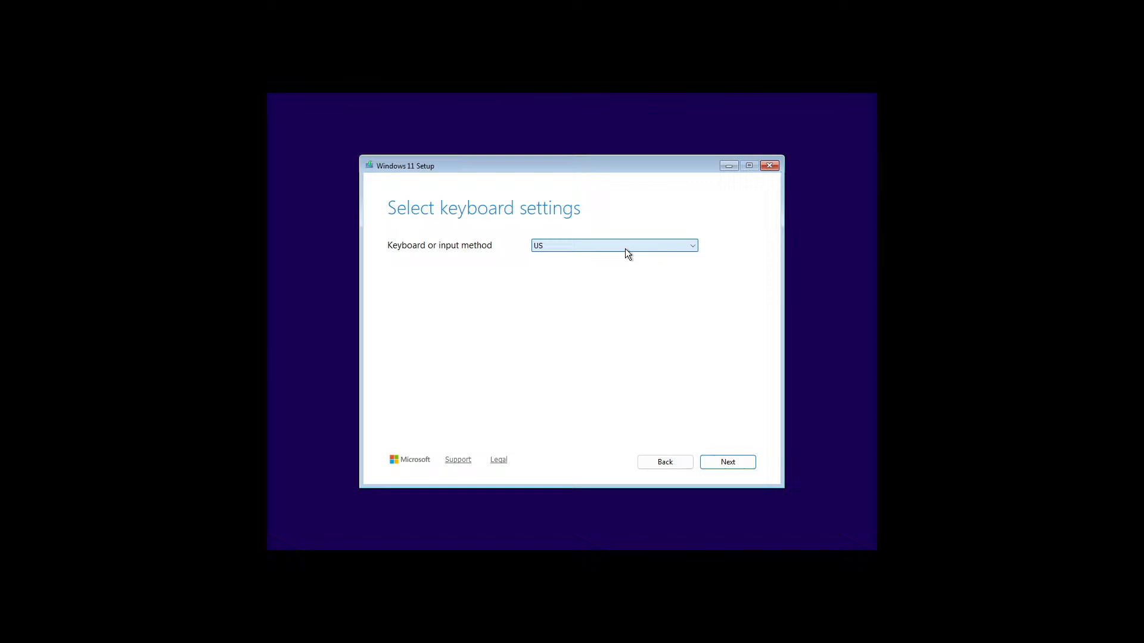
{"action": "left_click", "coordinate": [745, 463]}
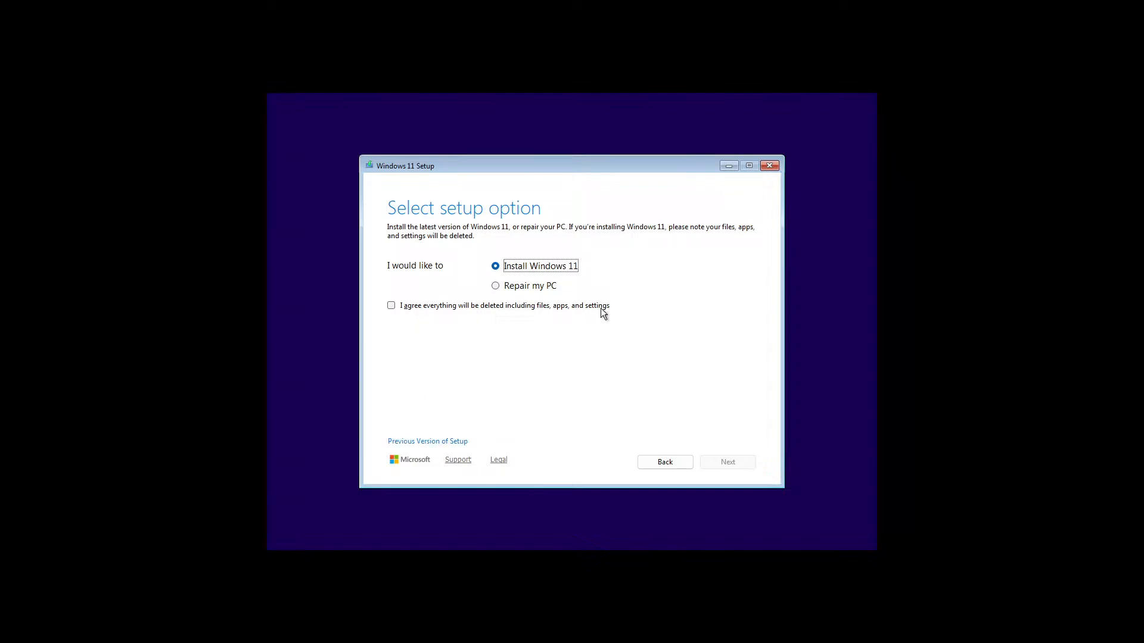
{"action": "left_click", "coordinate": [391, 306]}
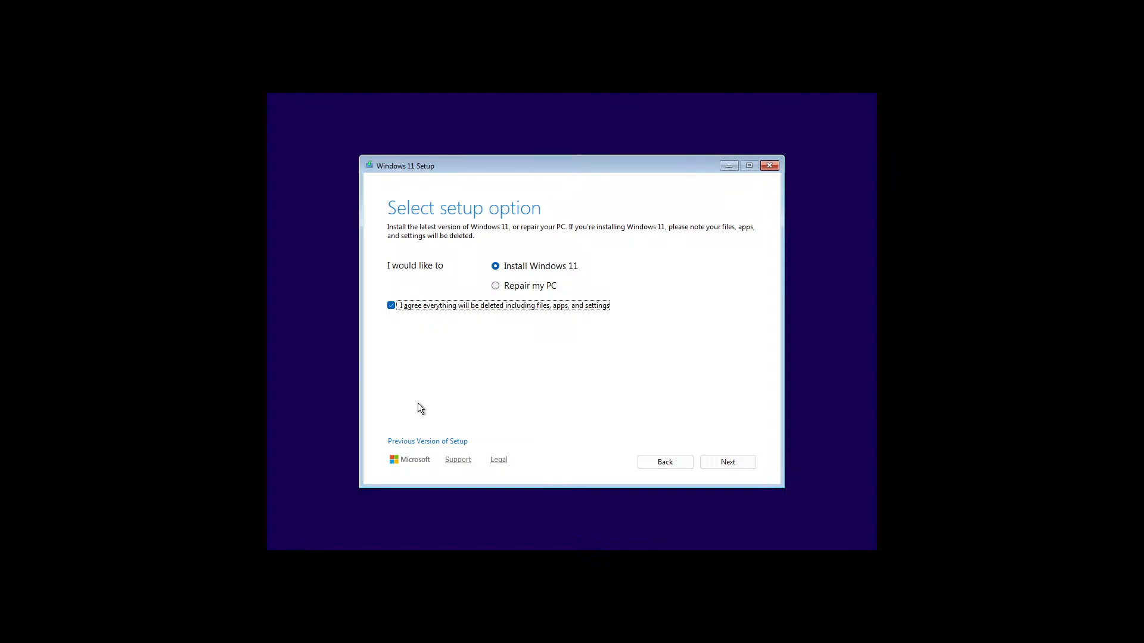
{"action": "left_click", "coordinate": [739, 463]}
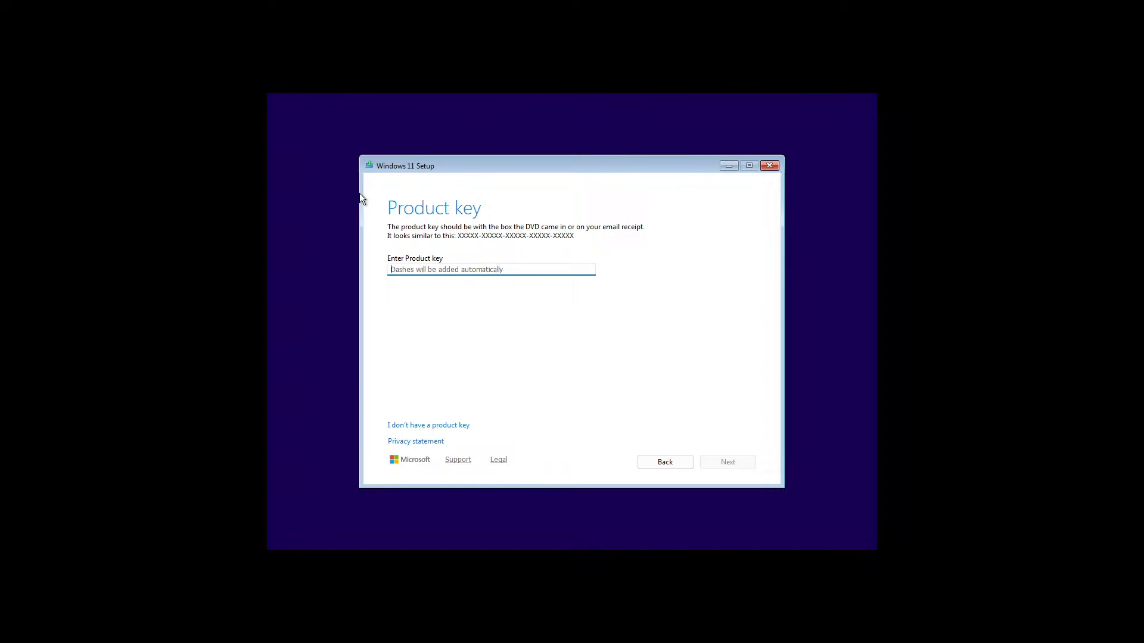
Skip the product key, select Windows 11 Pro, and accept the license terms
{"action": "left_click", "coordinate": [428, 427]}
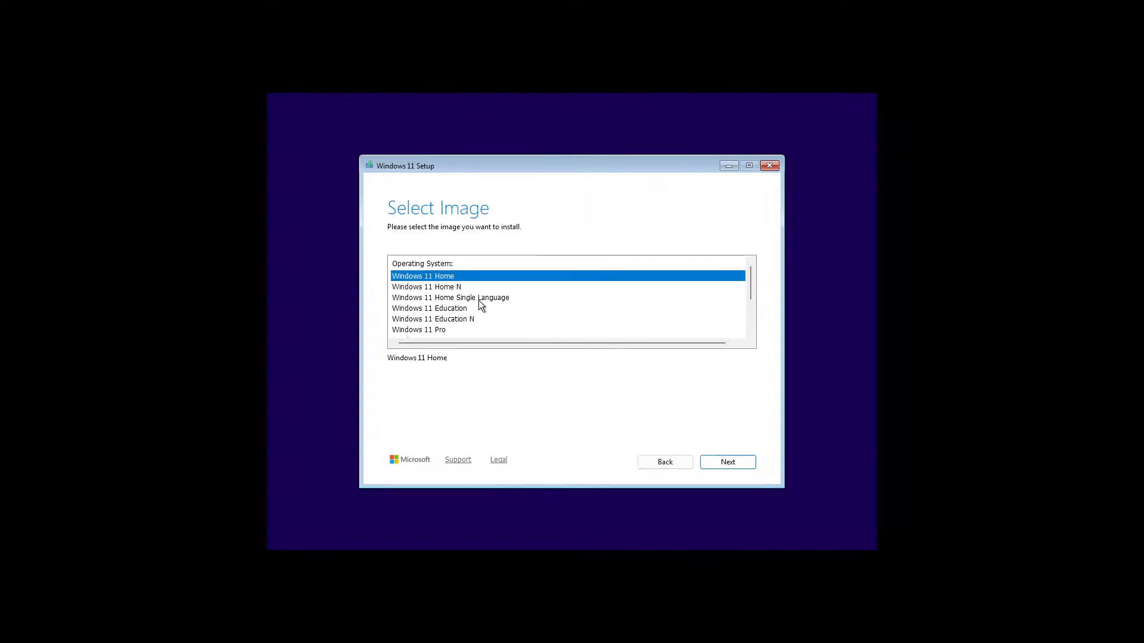
{"action": "scroll", "coordinate": [481, 305], "scroll_direction": "down", "scroll_amount": 2}
{"action": "scroll", "coordinate": [474, 305], "scroll_direction": "up", "scroll_amount": 2}
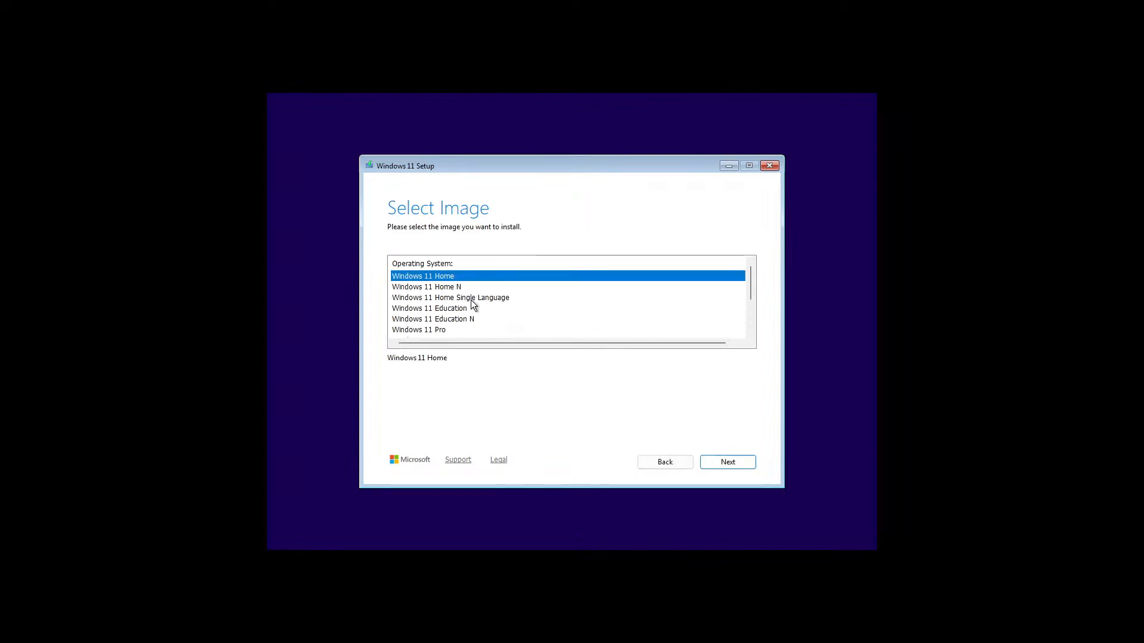
{"action": "left_click", "coordinate": [417, 330]}
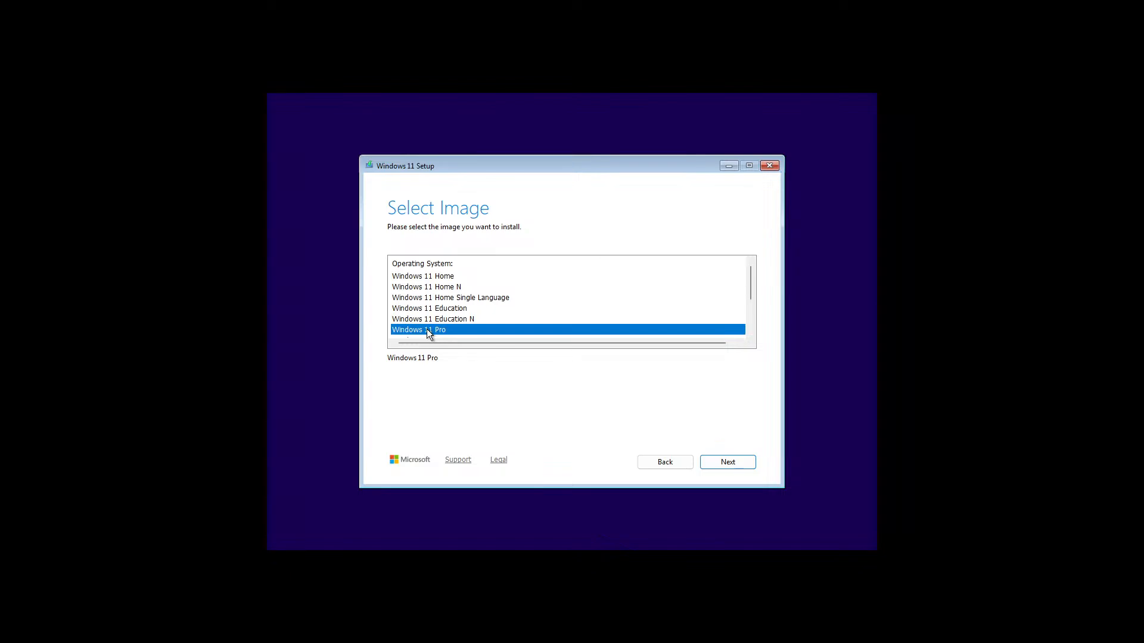
{"action": "left_click", "coordinate": [728, 462]}
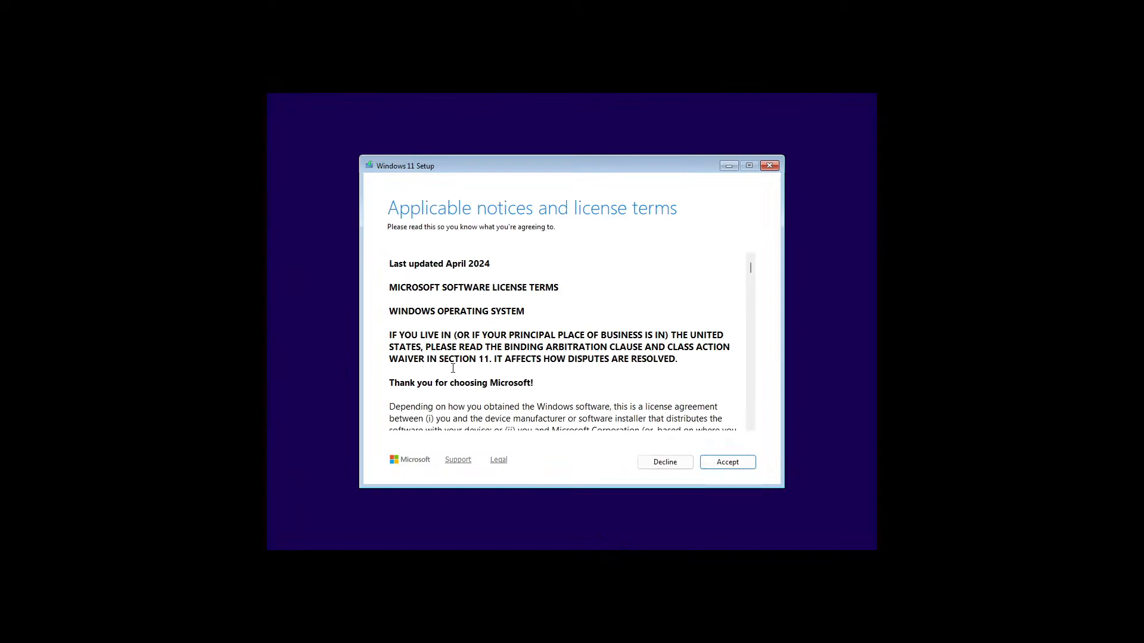
{"action": "left_click", "coordinate": [718, 461]}
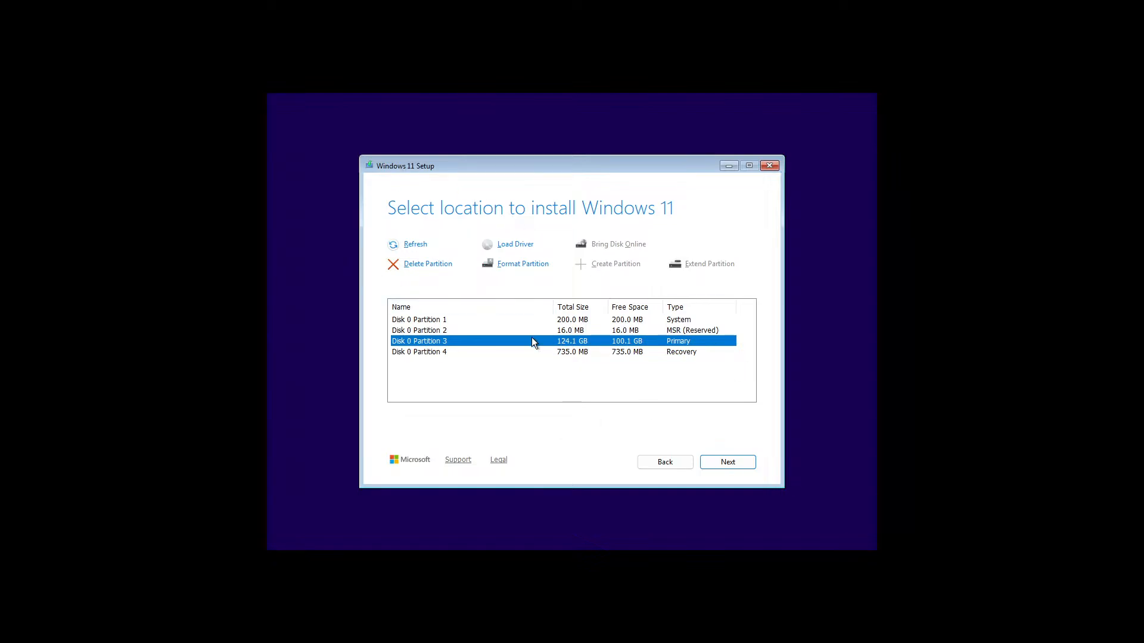
Check Disk 0 Partitions 1–4 as install locations, then return to the license terms
{"action": "left_click", "coordinate": [408, 330]}
{"action": "left_click", "coordinate": [402, 350]}
{"action": "left_click", "coordinate": [402, 338]}
{"action": "left_click", "coordinate": [406, 330]}
{"action": "left_click", "coordinate": [410, 320]}
{"action": "left_click", "coordinate": [412, 331]}
{"action": "left_click", "coordinate": [415, 341]}
{"action": "left_click", "coordinate": [420, 351]}
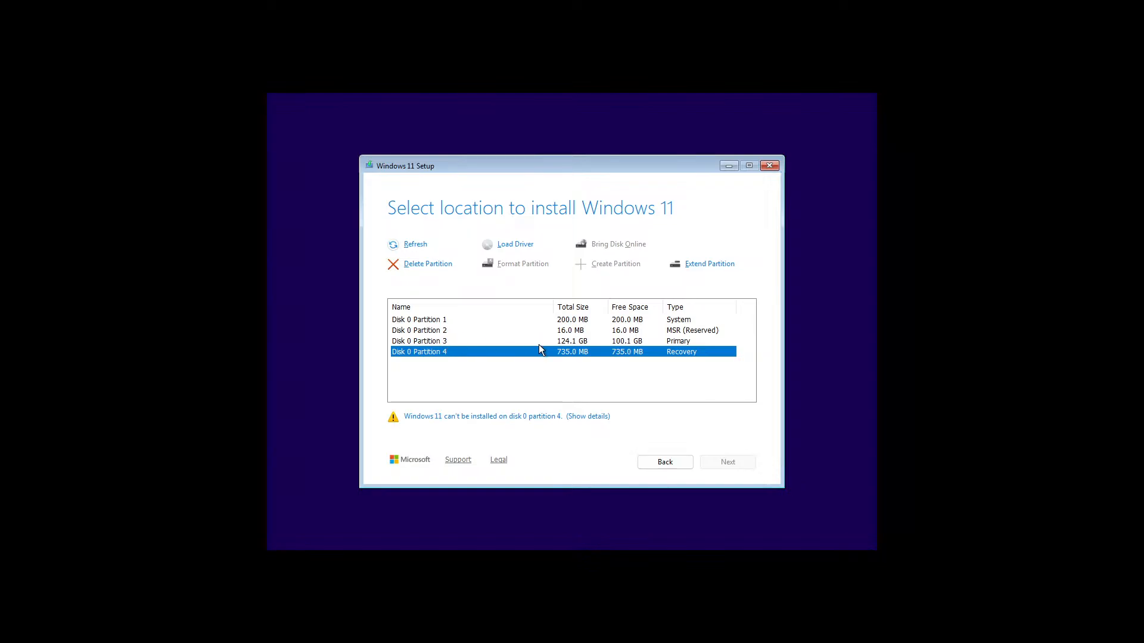
{"action": "left_click", "coordinate": [671, 463]}
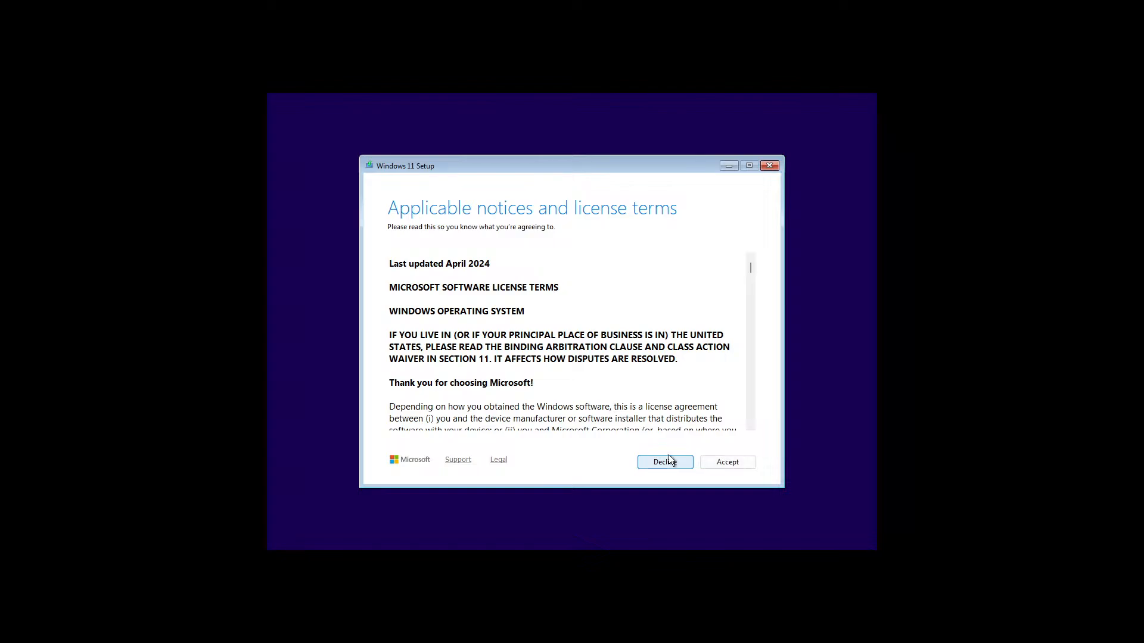
Decline the license terms, step back twice, and switch to the Previous Version of Setup
{"action": "left_click", "coordinate": [668, 456]}
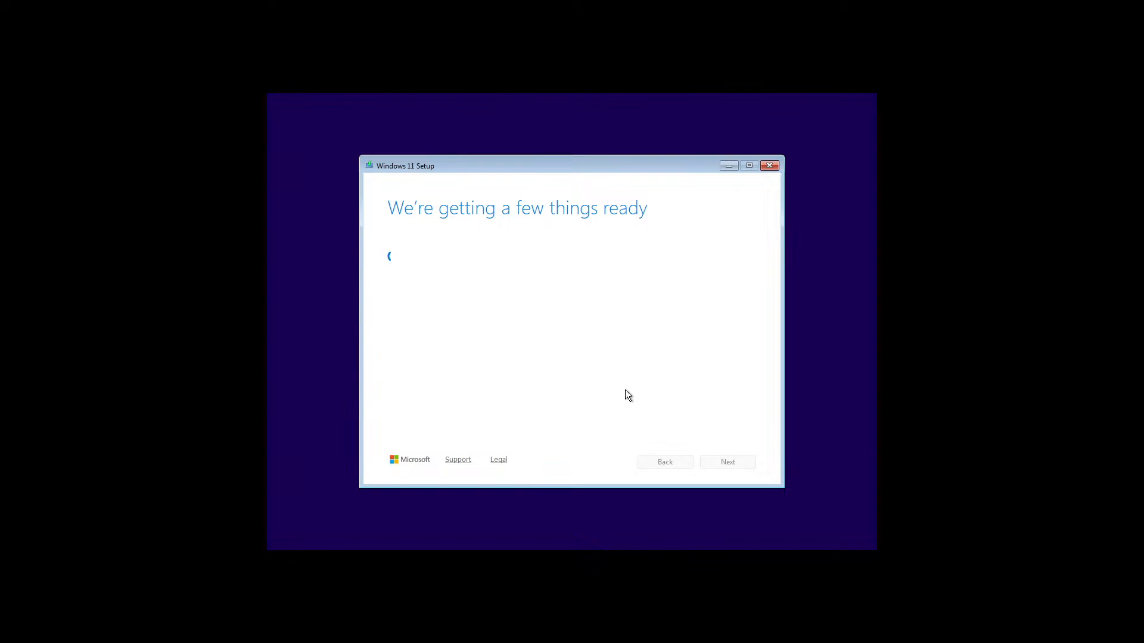
{"action": "left_click", "coordinate": [661, 464]}
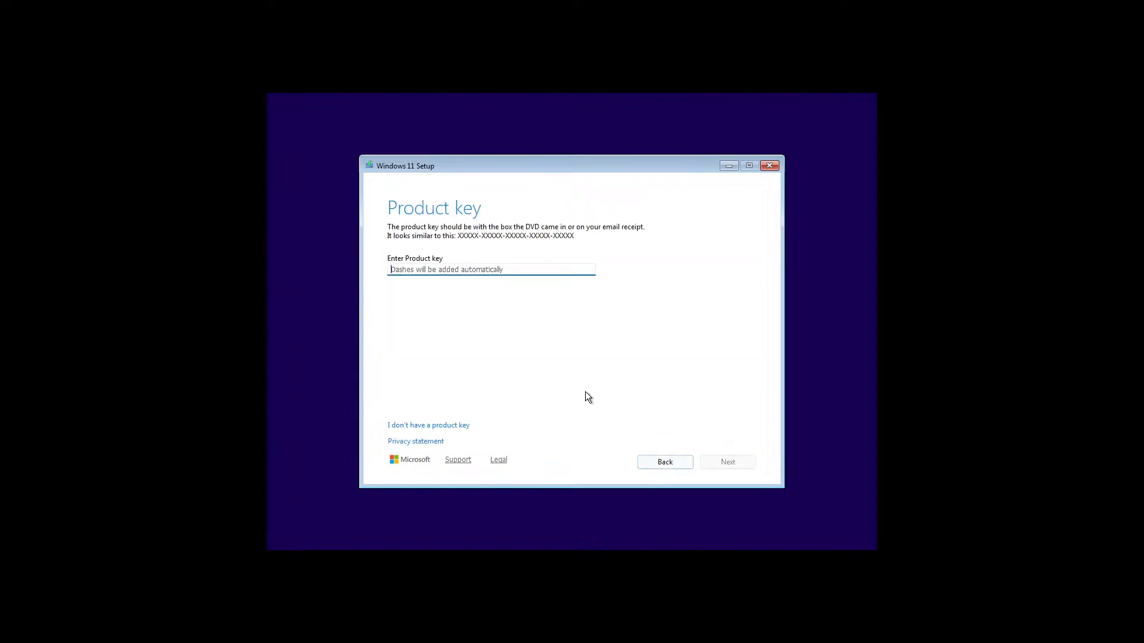
{"action": "left_click", "coordinate": [661, 463]}
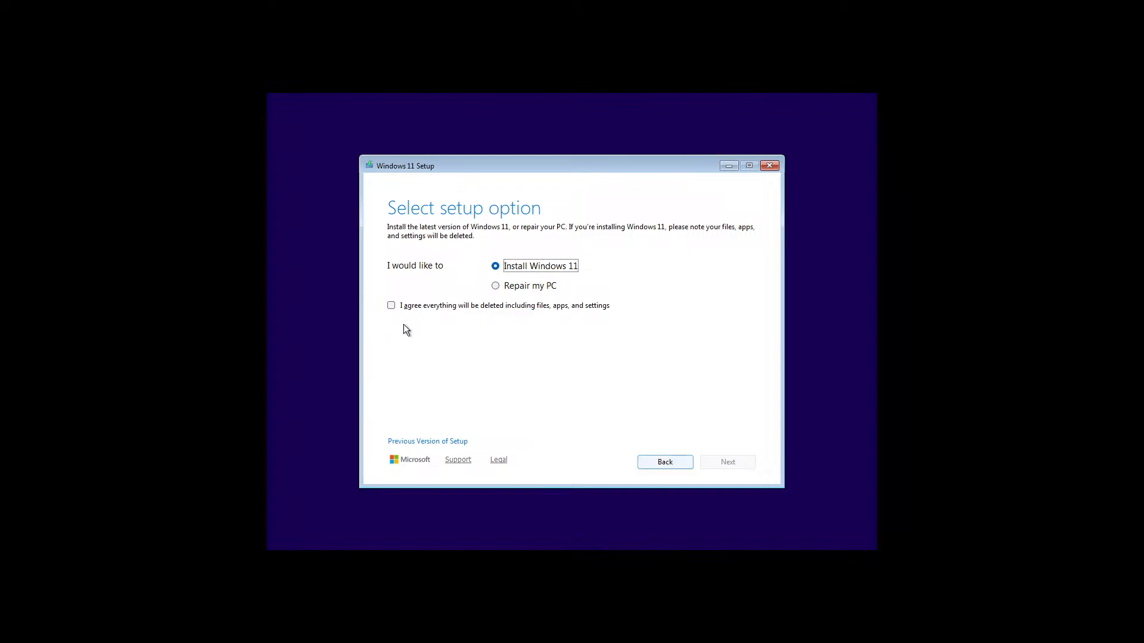
{"action": "left_click", "coordinate": [424, 443]}
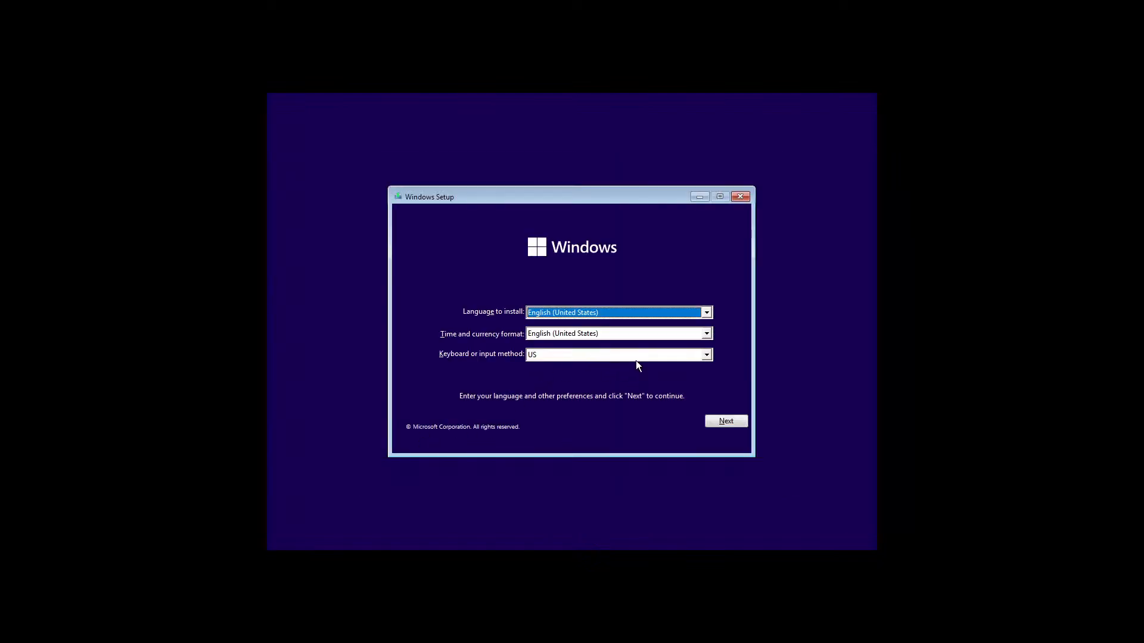
In the legacy Setup, choose Install now without a product key and pick Windows 11 Pro
{"action": "left_click", "coordinate": [721, 421]}
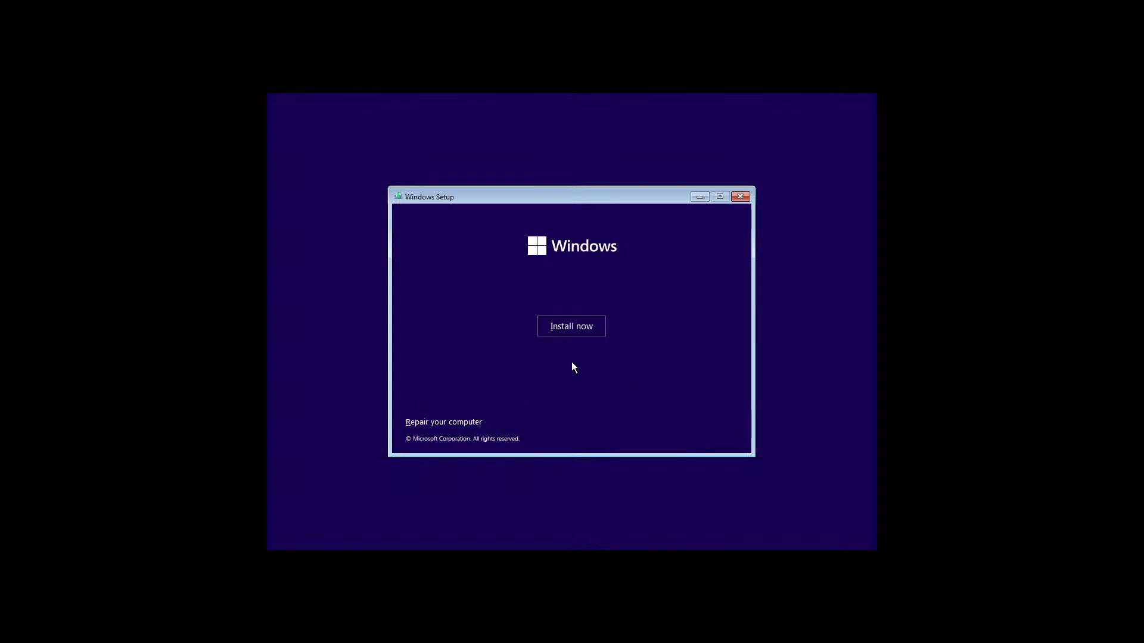
{"action": "left_click", "coordinate": [582, 331]}
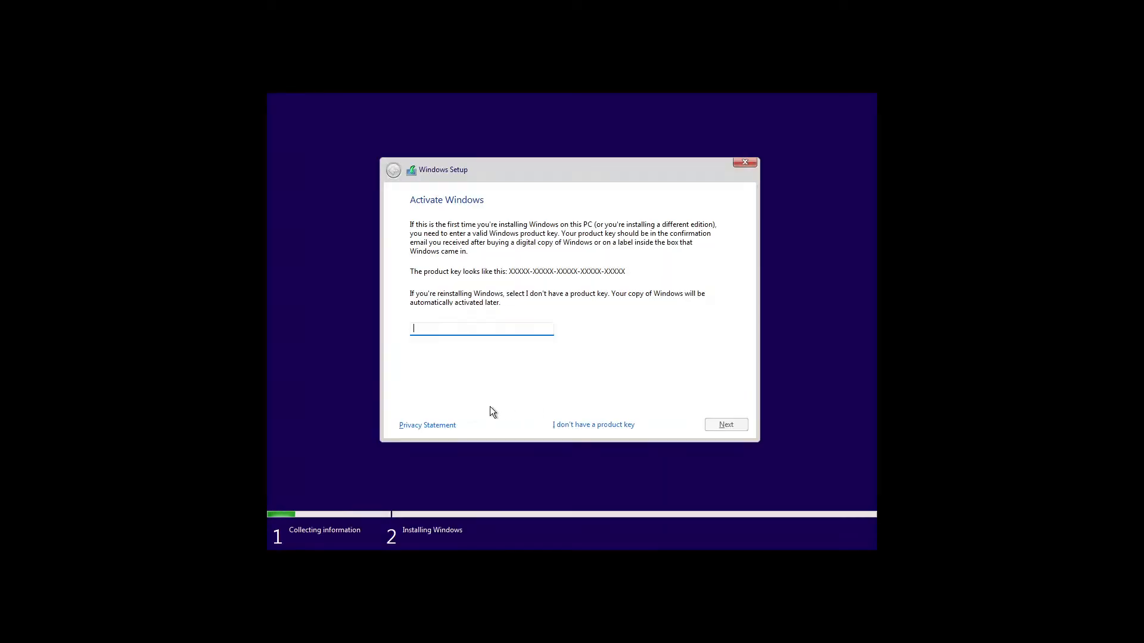
{"action": "left_click", "coordinate": [591, 426]}
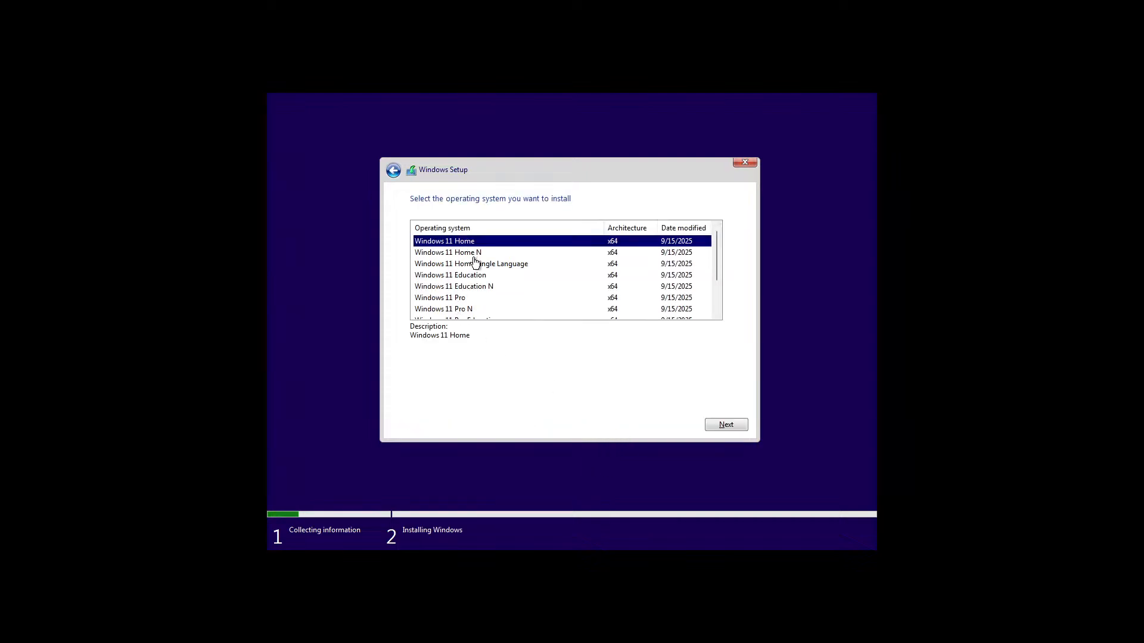
{"action": "scroll", "coordinate": [461, 287], "scroll_direction": "down", "scroll_amount": 2}
{"action": "scroll", "coordinate": [465, 296], "scroll_direction": "up", "scroll_amount": 2}
{"action": "left_click", "coordinate": [439, 299]}
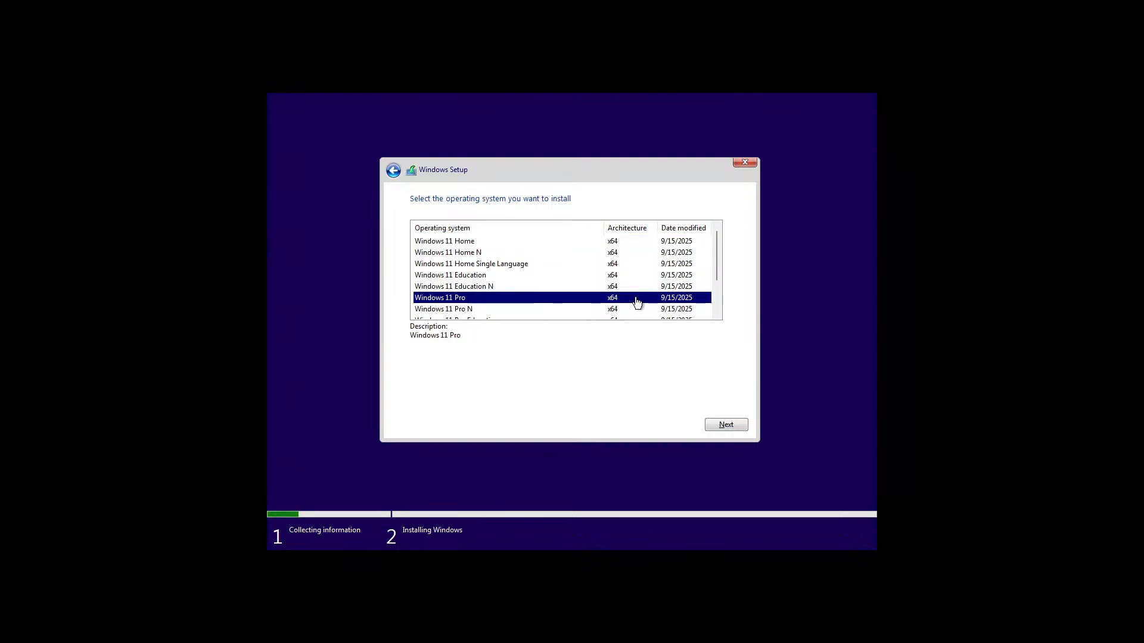
{"action": "scroll", "coordinate": [536, 280], "scroll_direction": "down", "scroll_amount": 2}
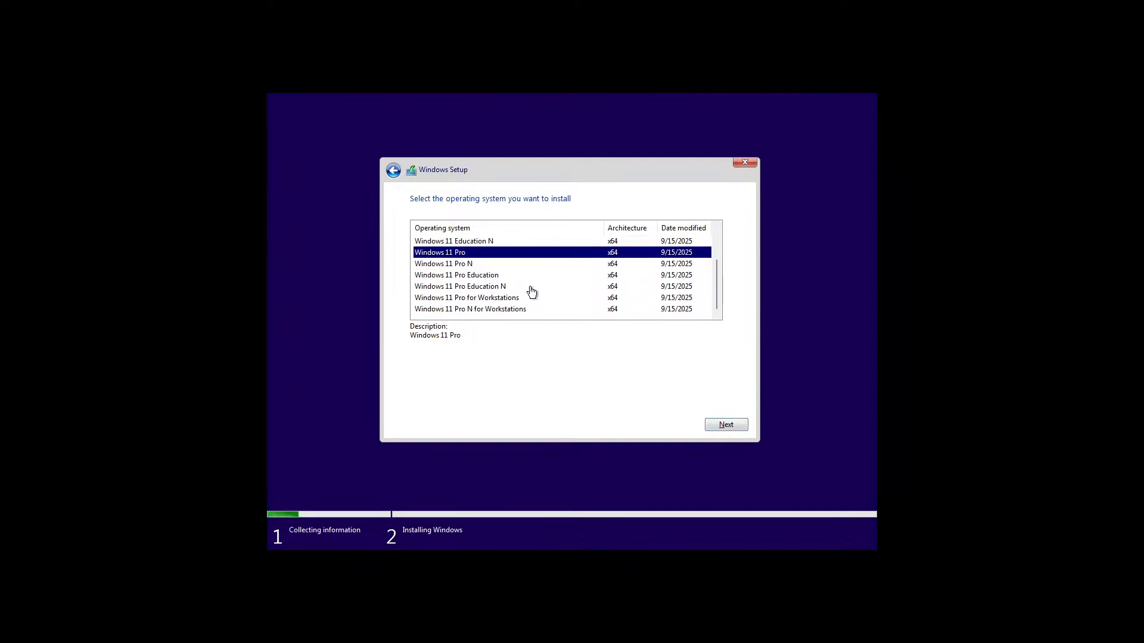
{"action": "scroll", "coordinate": [529, 291], "scroll_direction": "up", "scroll_amount": 2}
{"action": "left_click", "coordinate": [725, 424]}
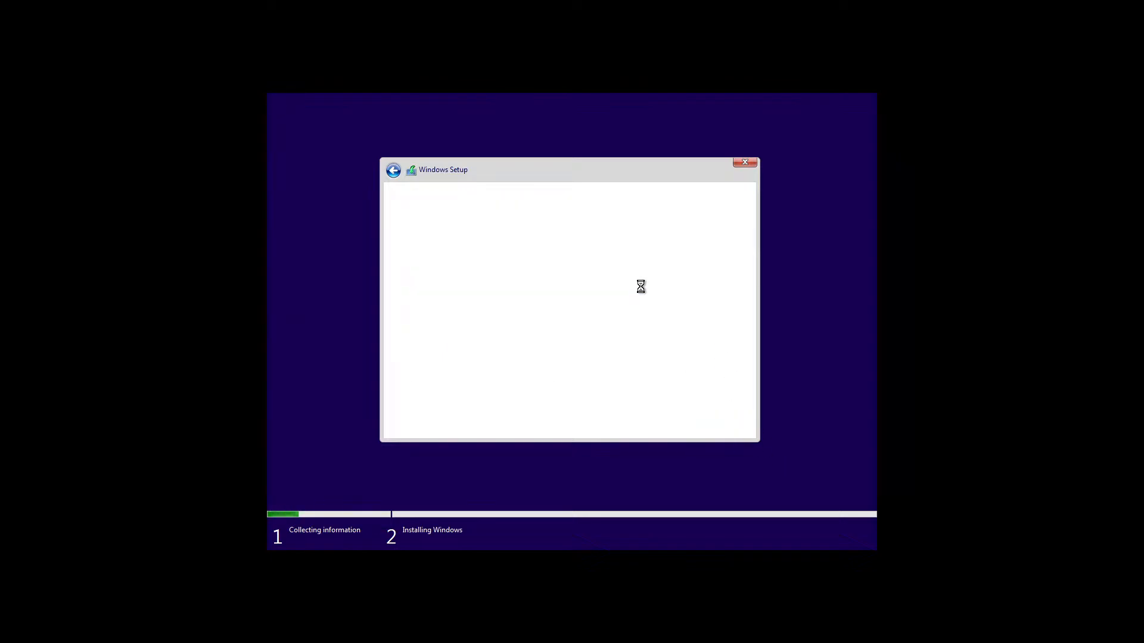
Accept the Microsoft Software License Terms and continue
{"action": "left_click", "coordinate": [414, 402]}
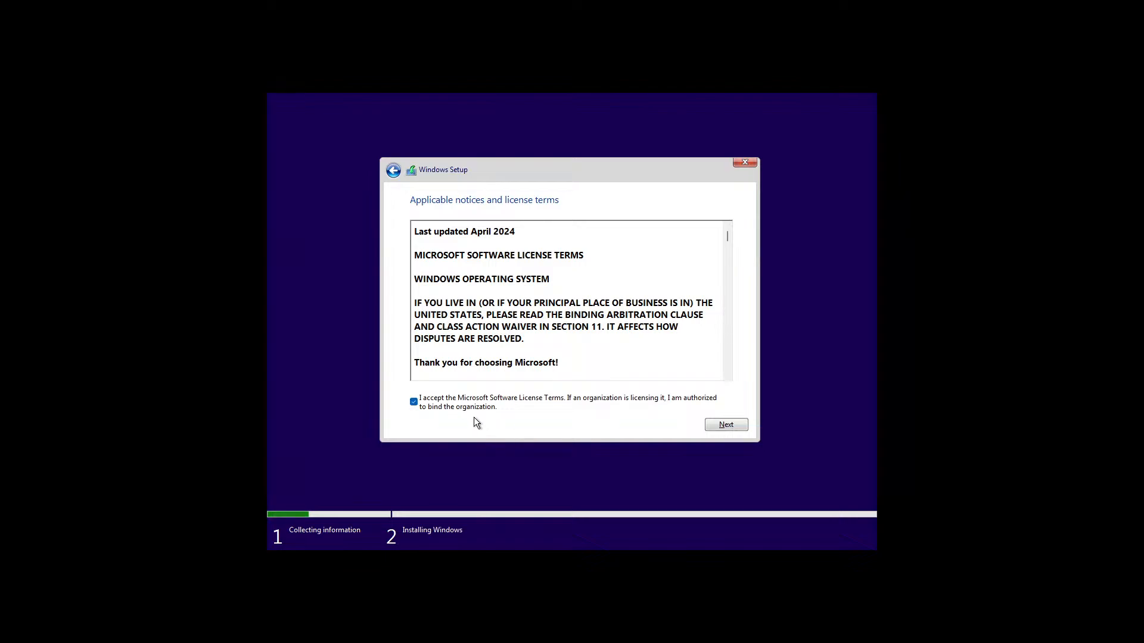
{"action": "left_click", "coordinate": [727, 424]}
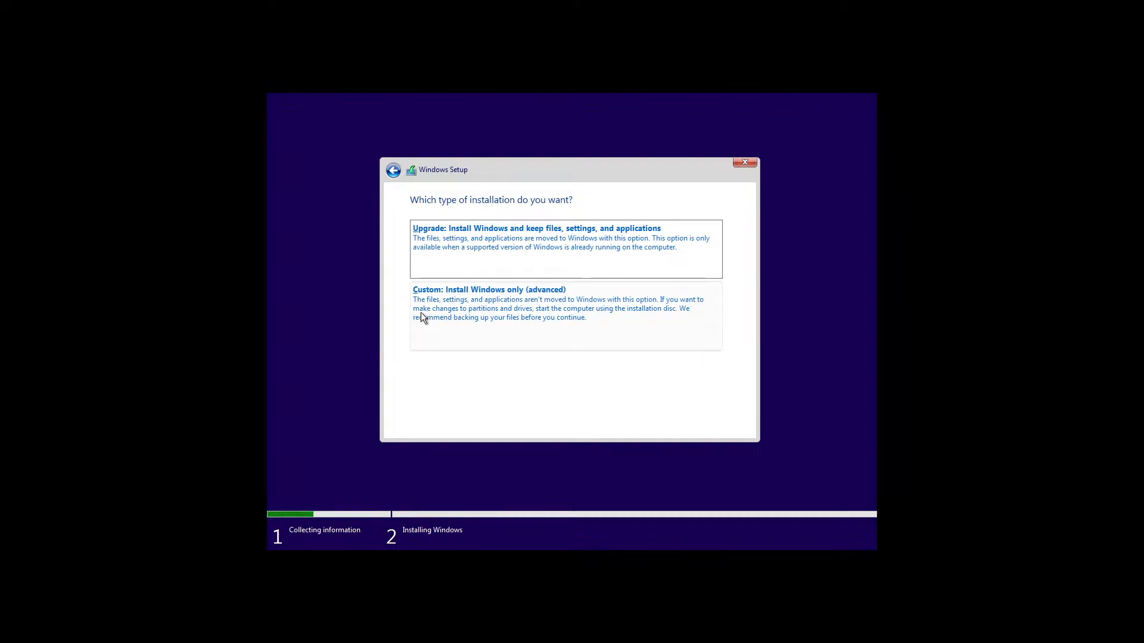
Choose a Custom install and inspect Drive 0 Partitions 1–4
{"action": "left_click", "coordinate": [521, 314]}
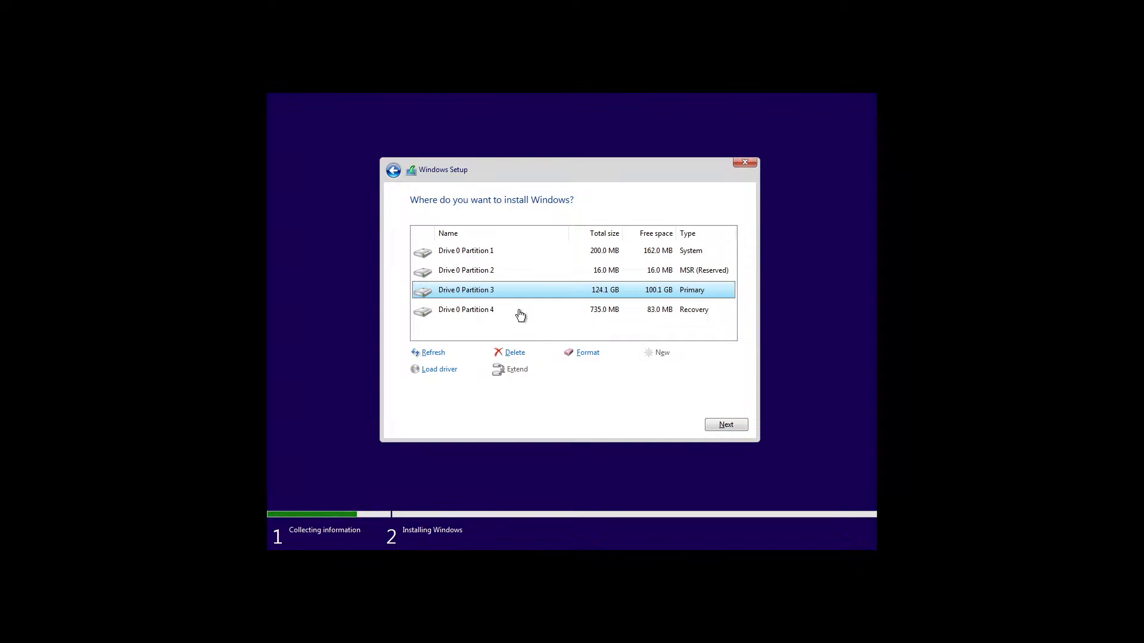
{"action": "left_click", "coordinate": [473, 260]}
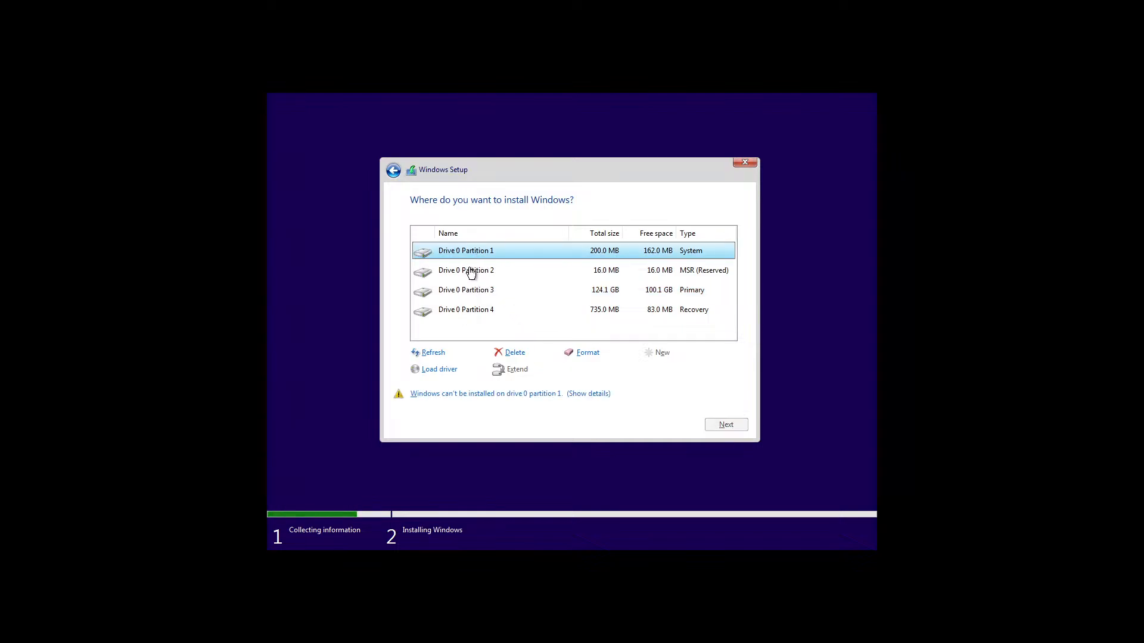
{"action": "left_click", "coordinate": [470, 271]}
{"action": "left_click", "coordinate": [466, 292]}
{"action": "left_click", "coordinate": [465, 310]}
Delete the System, MSR, 124.1 GB Primary and Recovery partitions
{"action": "left_click", "coordinate": [466, 252]}
{"action": "left_click", "coordinate": [513, 353]}
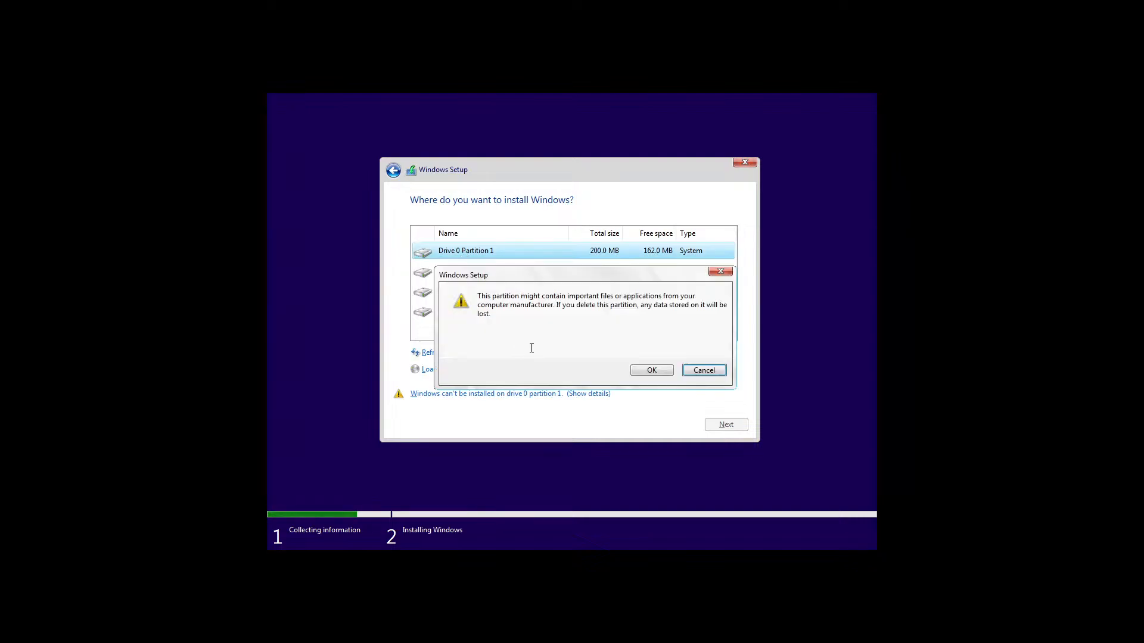
{"action": "left_click", "coordinate": [652, 370]}
{"action": "left_click", "coordinate": [509, 271]}
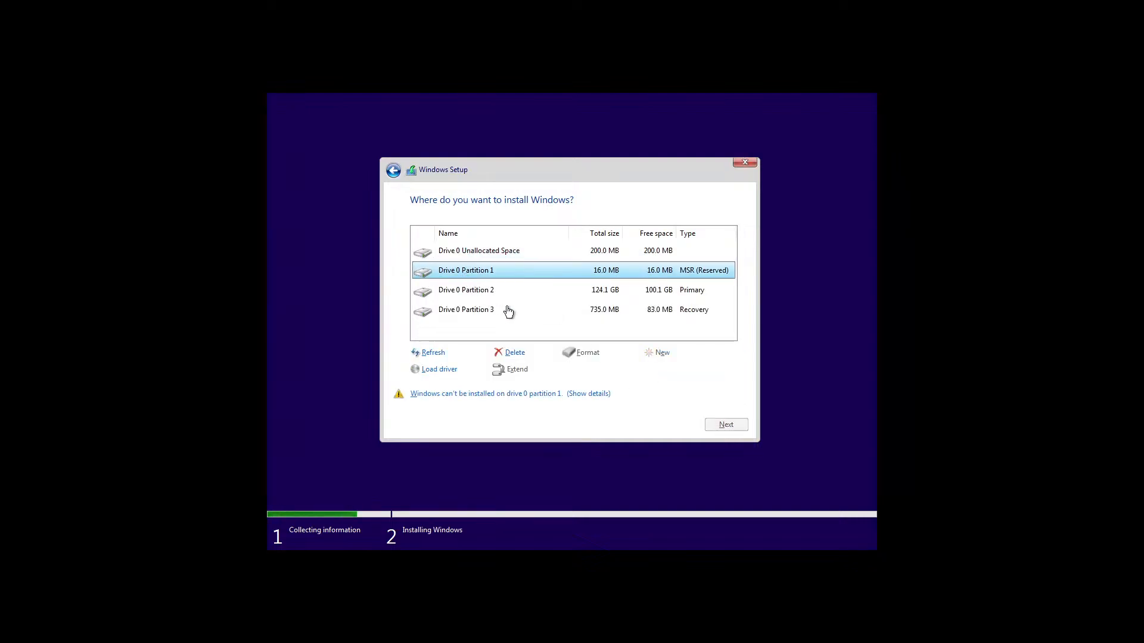
{"action": "left_click", "coordinate": [512, 353]}
{"action": "left_click", "coordinate": [658, 370]}
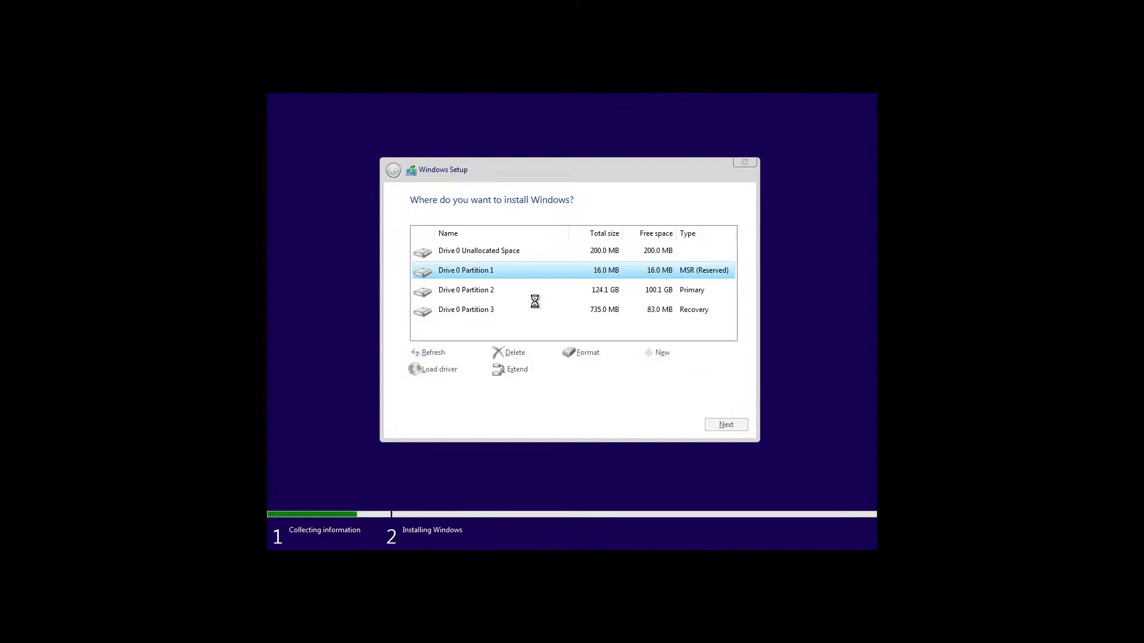
{"action": "left_click", "coordinate": [466, 272]}
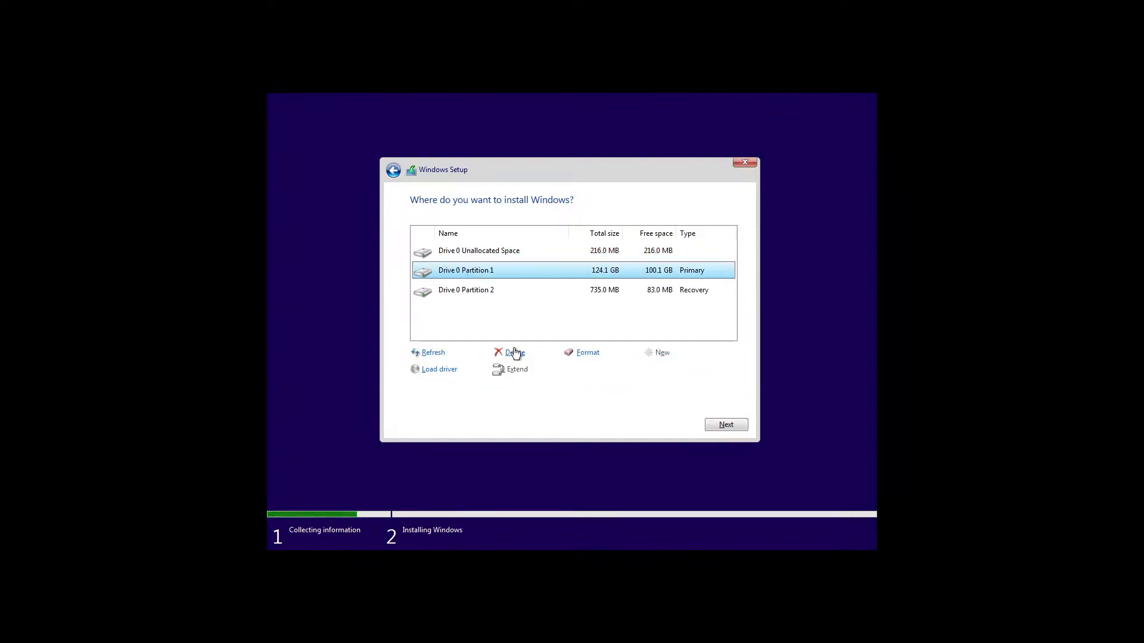
{"action": "left_click", "coordinate": [513, 353]}
{"action": "left_click", "coordinate": [648, 371]}
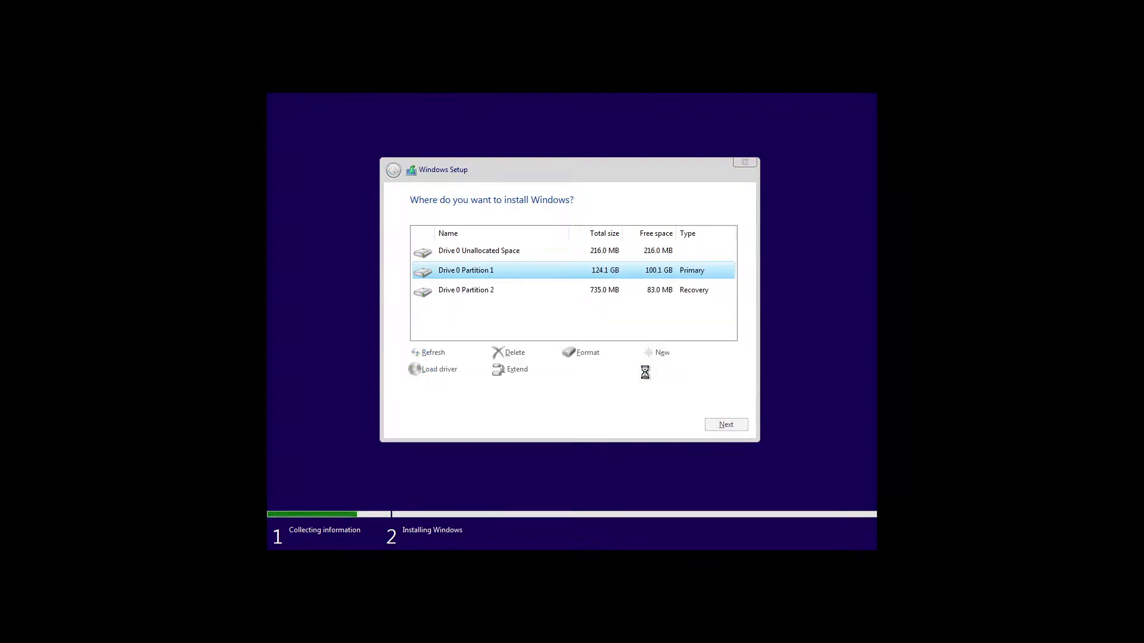
{"action": "left_click", "coordinate": [481, 273]}
{"action": "left_click", "coordinate": [514, 352]}
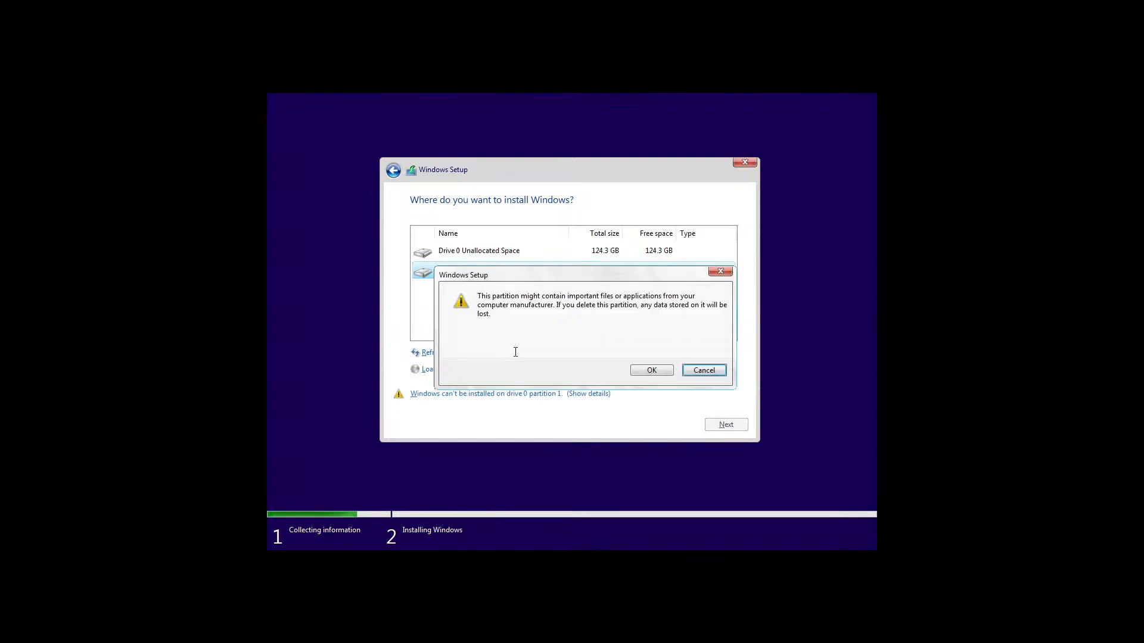
{"action": "left_click", "coordinate": [638, 370]}
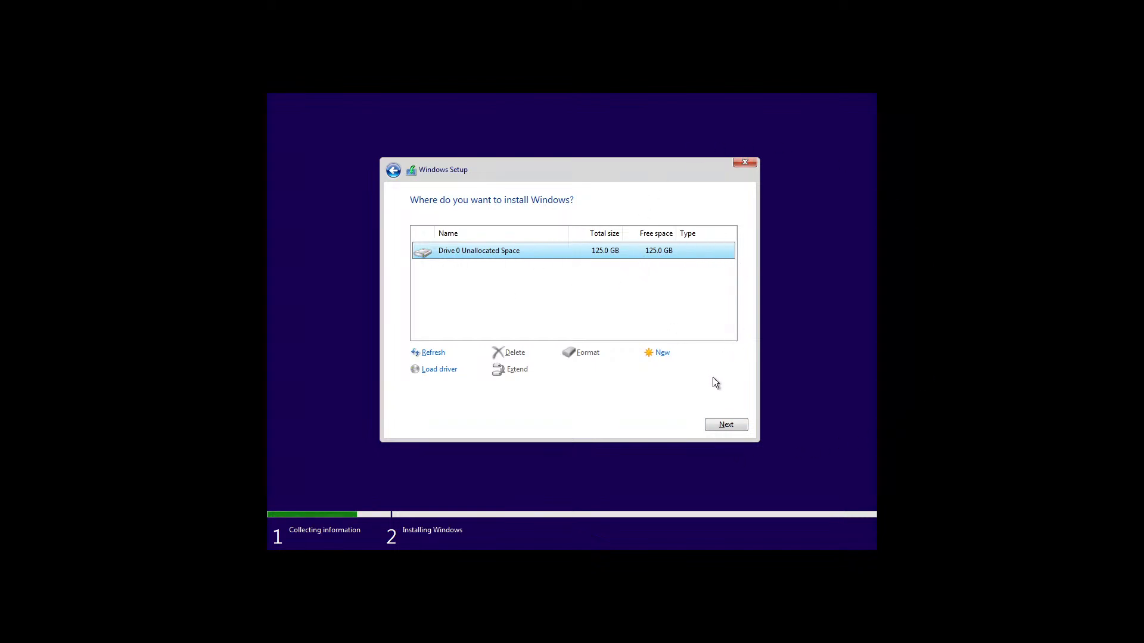
Install Windows onto Drive 0's 125.0 GB unallocated space
{"action": "left_click", "coordinate": [723, 423]}
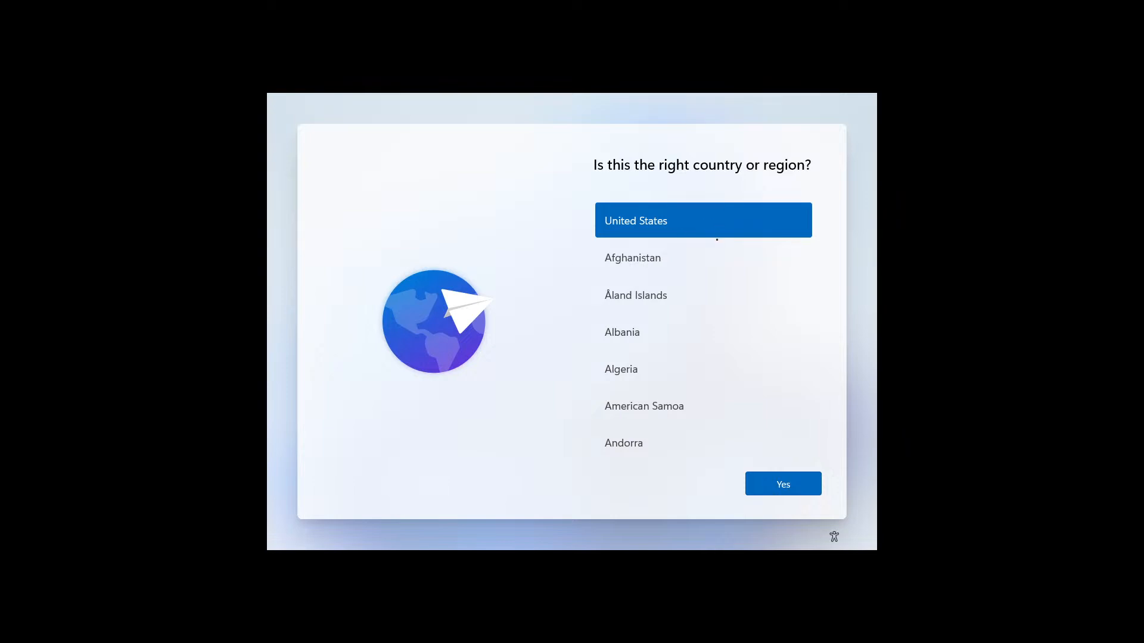
Accept United States and the US keyboard layout, and skip adding a second layout
{"action": "left_click", "coordinate": [778, 485]}
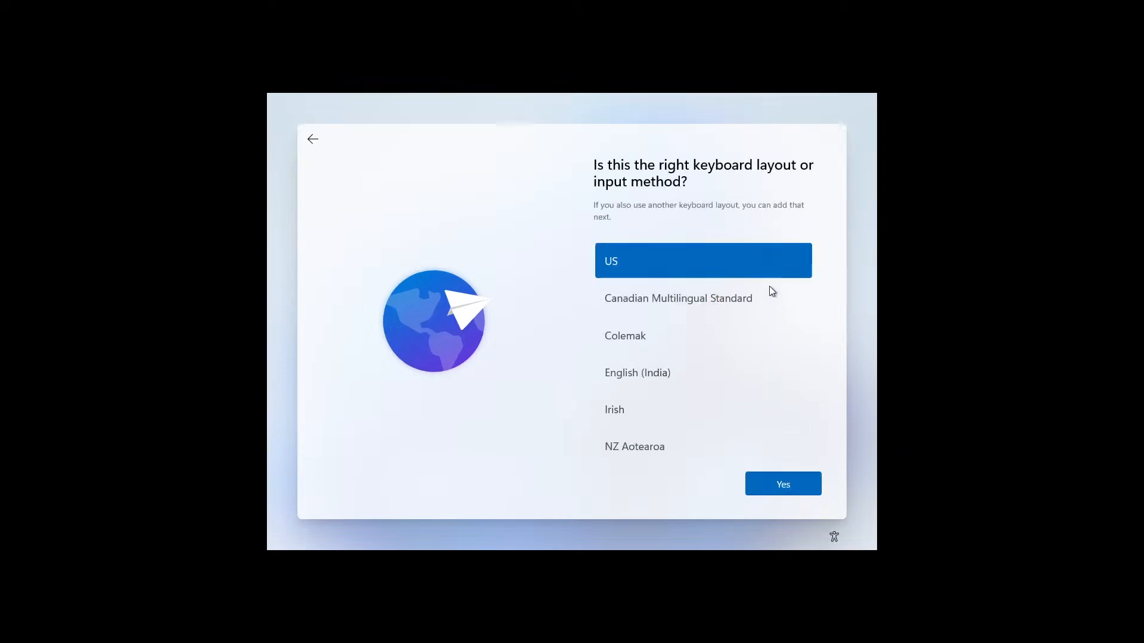
{"action": "left_click", "coordinate": [771, 486]}
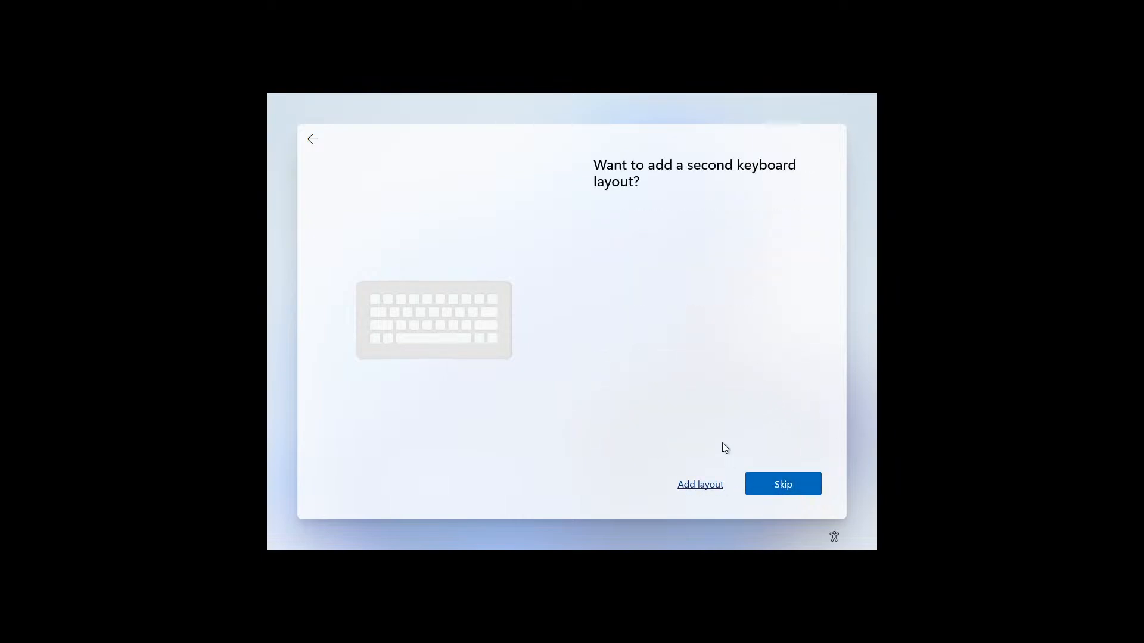
{"action": "left_click", "coordinate": [786, 484]}
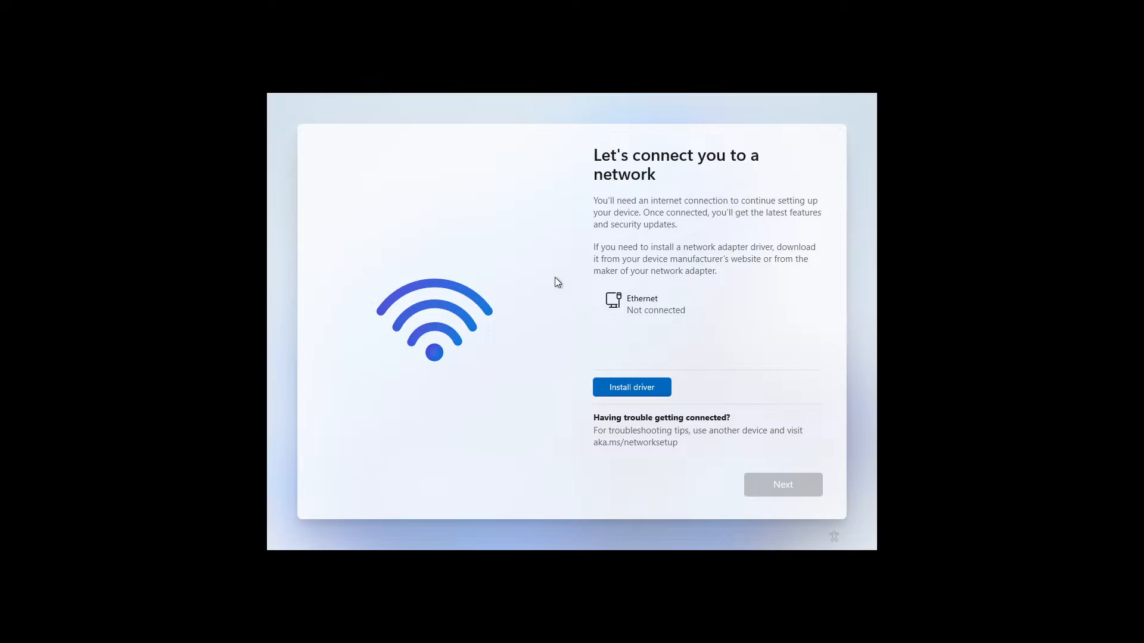
Run oobe\bypassnro from a Shift+F10 command prompt to restart setup
{"action": "key", "text": "shift+F10"}
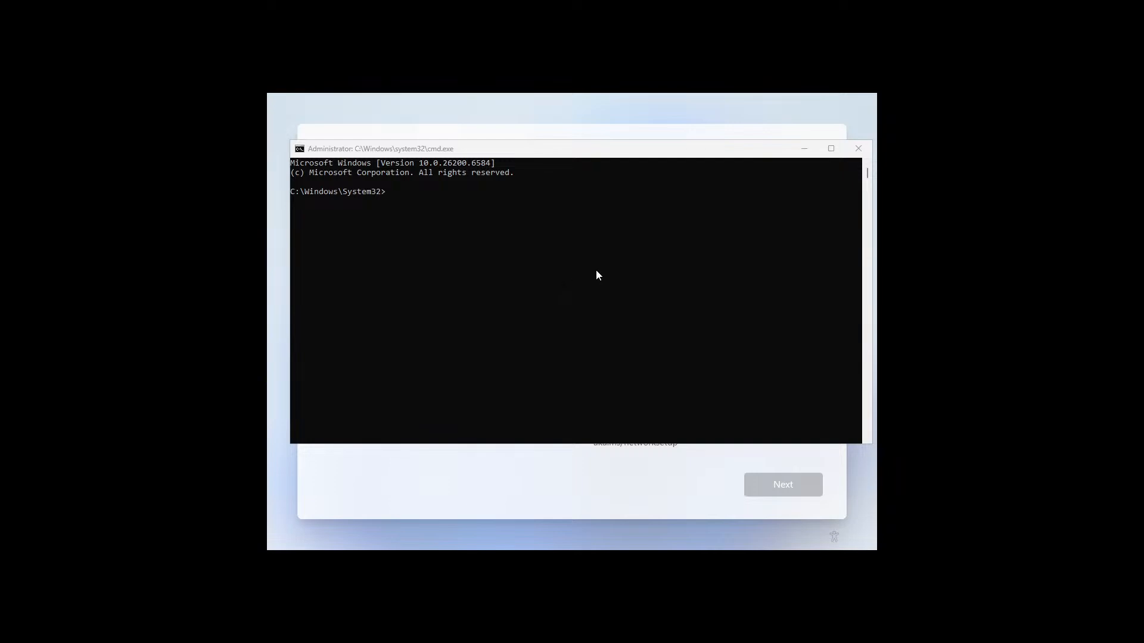
{"action": "left_click", "coordinate": [554, 256]}
{"action": "type", "text": "oo "}
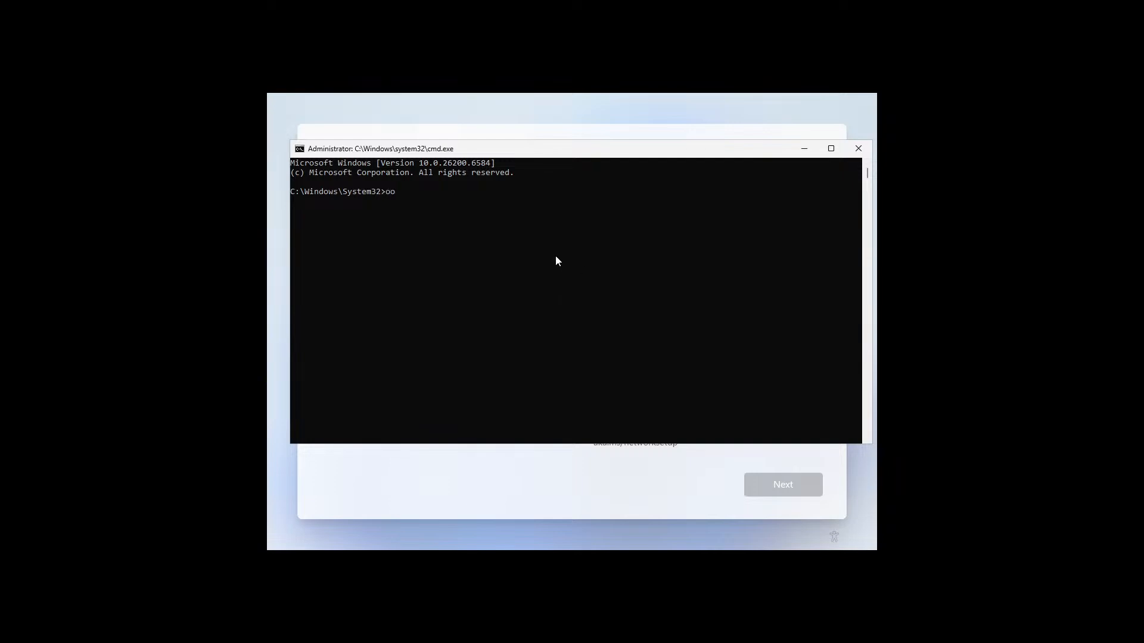
{"action": "type", "text": "be"}
{"action": "type", "text": "bypad"}
{"action": "key", "text": "BackSpace"}
{"action": "type", "text": "ssnro"}
{"action": "key", "text": "Return"}
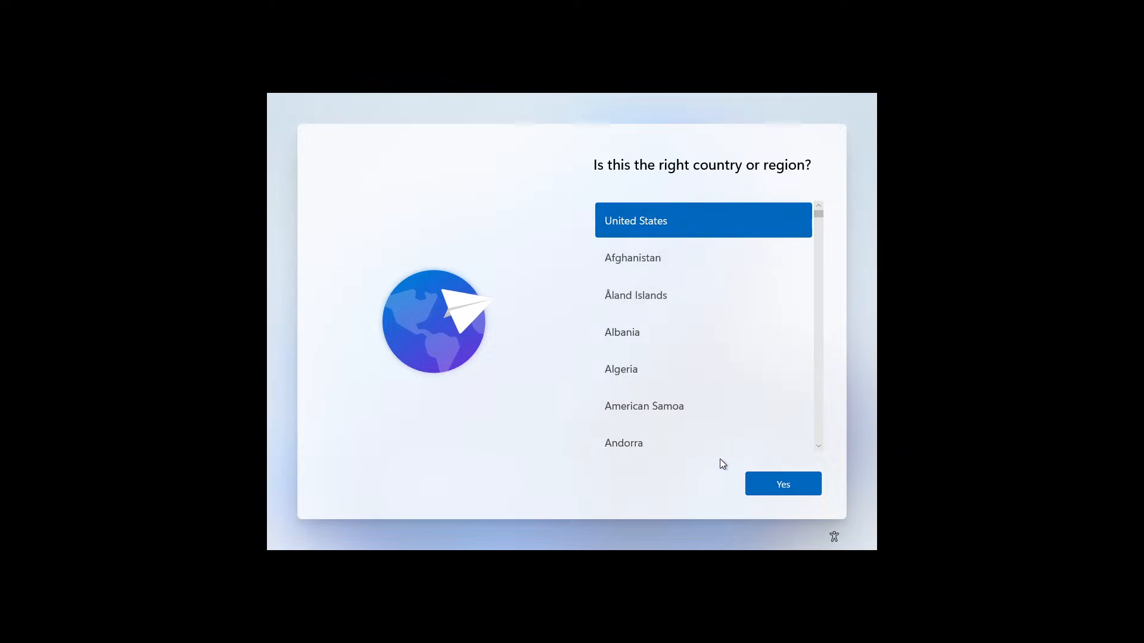
Re-confirm United States and the US keyboard, skip the second layout, and choose 'I don't have internet'
{"action": "left_click", "coordinate": [770, 485]}
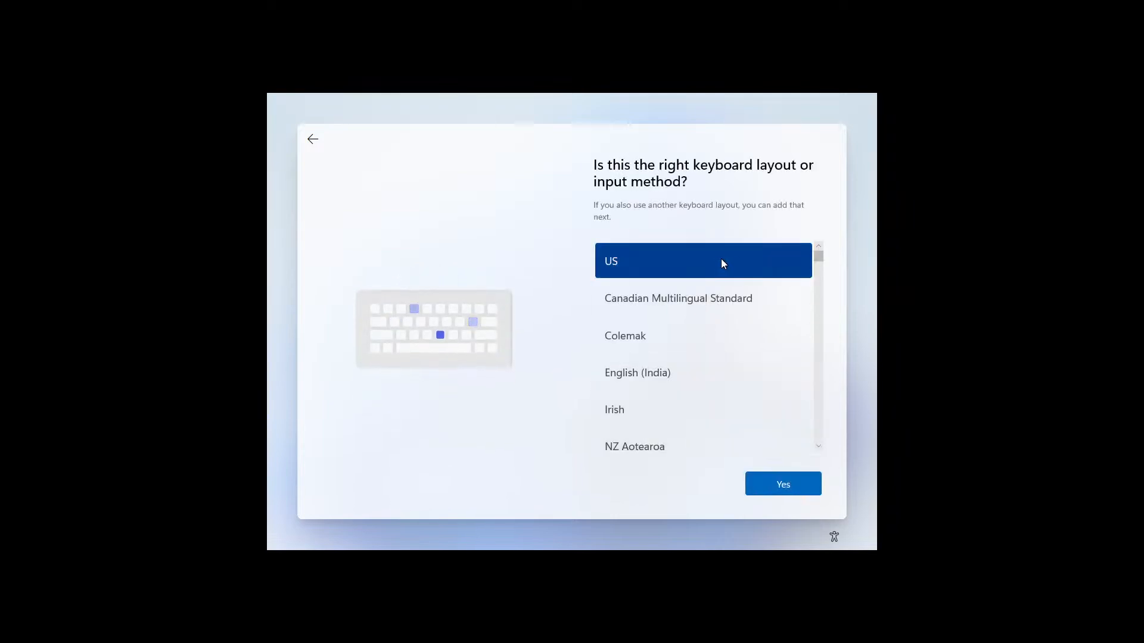
{"action": "left_click", "coordinate": [791, 486]}
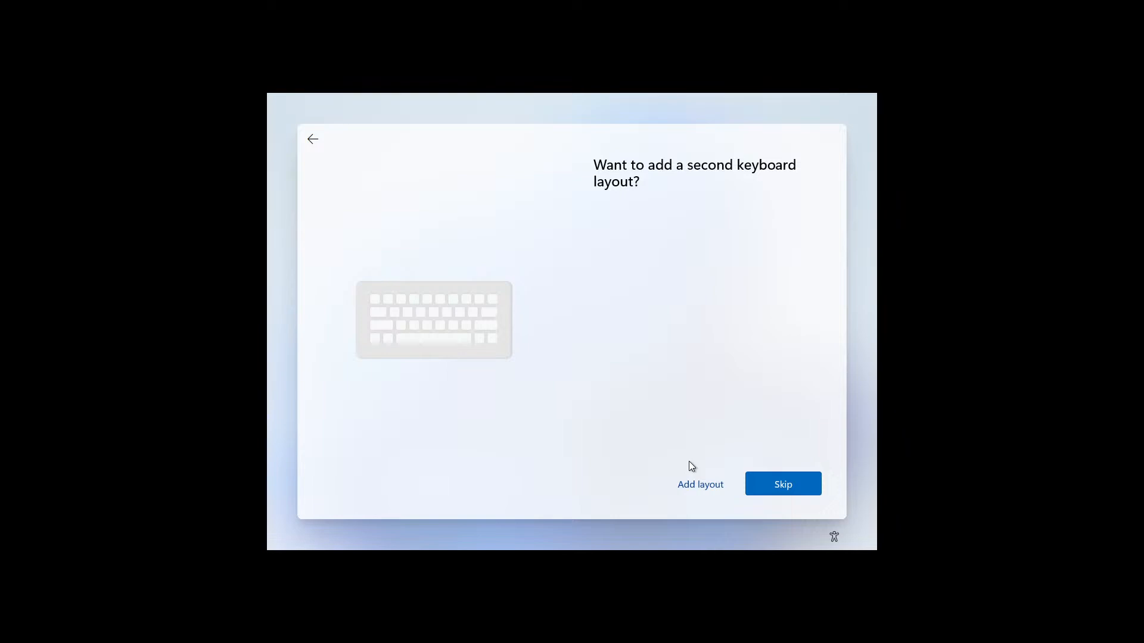
{"action": "left_click", "coordinate": [773, 483]}
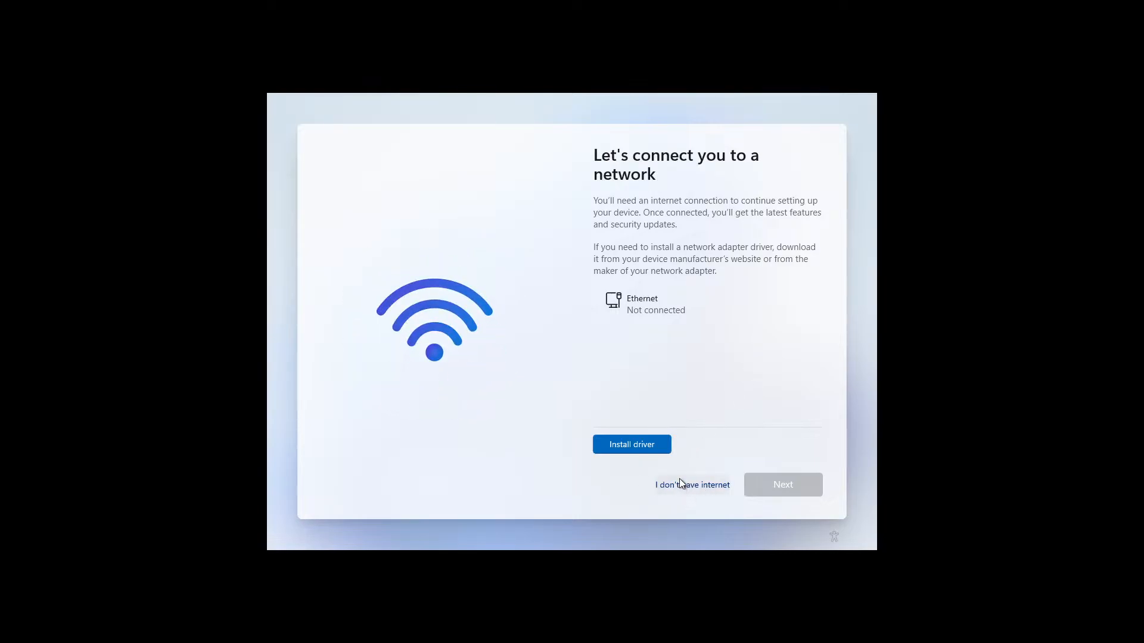
{"action": "left_click", "coordinate": [710, 489]}
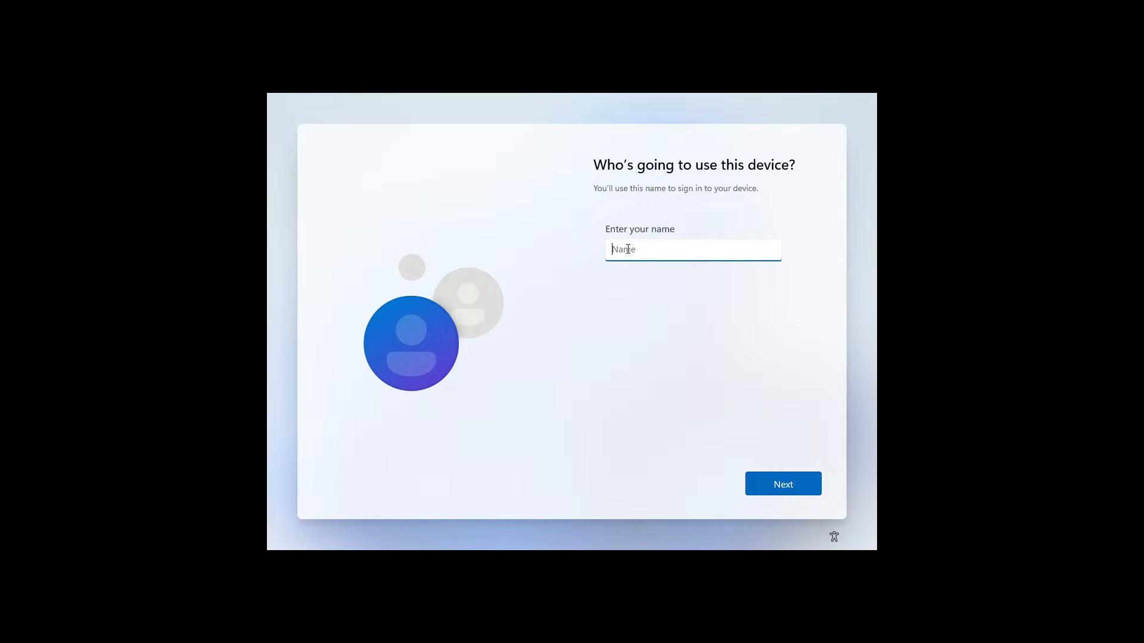
Create the local account with a user name and a confirmed password
{"action": "type", "text": "bob"}
{"action": "left_click", "coordinate": [768, 476]}
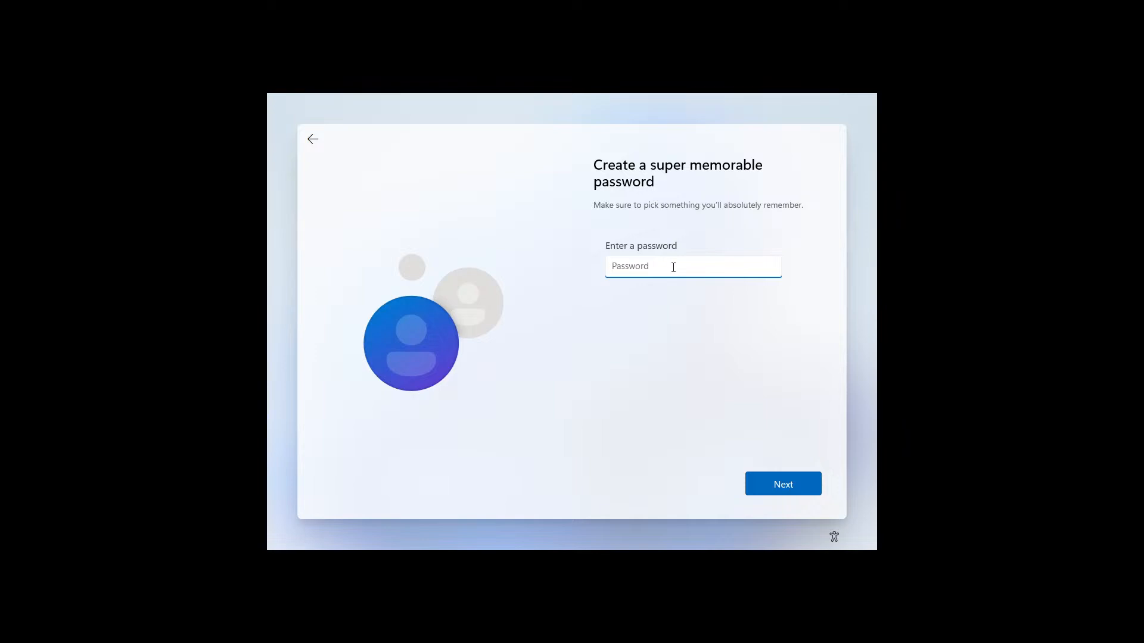
{"action": "type", "text": "******"}
{"action": "left_click", "coordinate": [780, 481]}
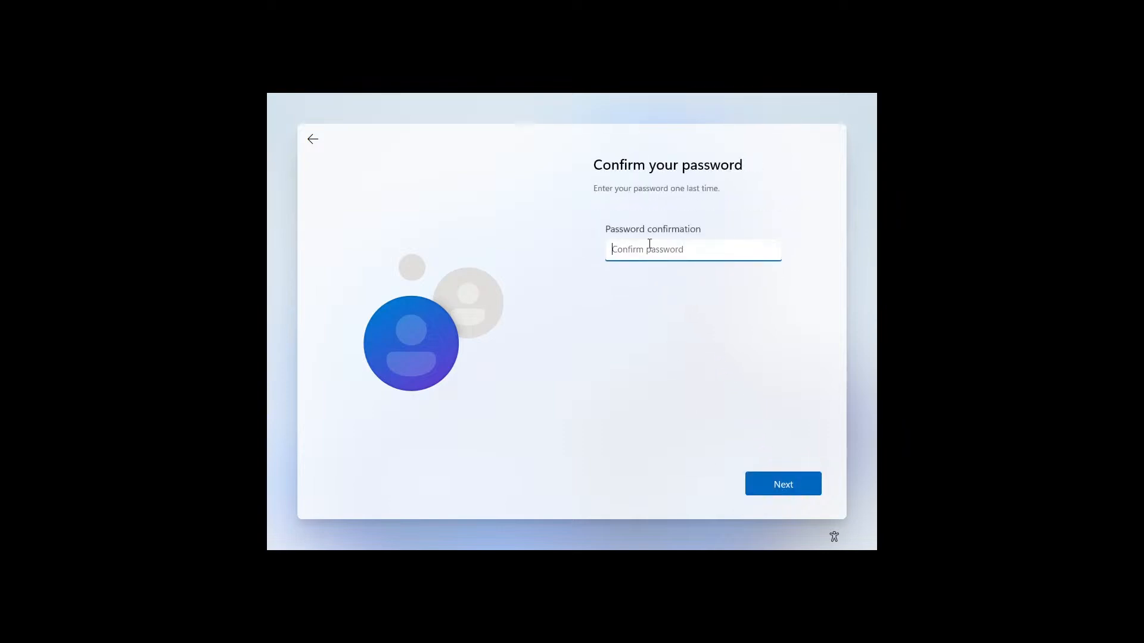
{"action": "type", "text": "******"}
{"action": "left_click", "coordinate": [784, 485]}
{"action": "left_click", "coordinate": [707, 262]}
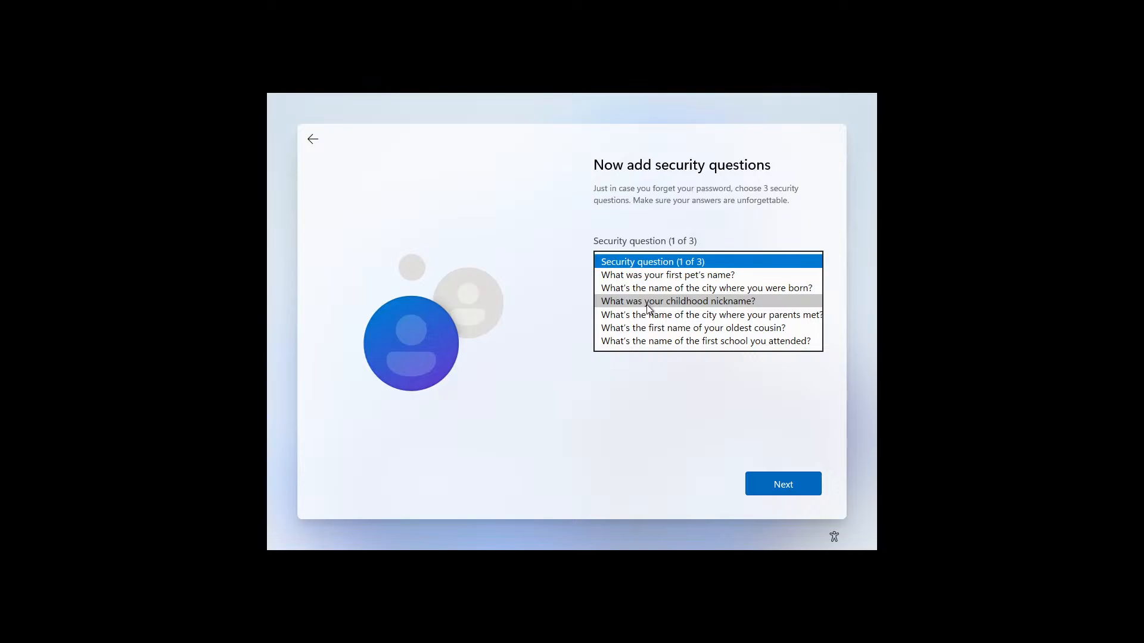
Answer the first security question about your childhood nickname
{"action": "left_click", "coordinate": [648, 304]}
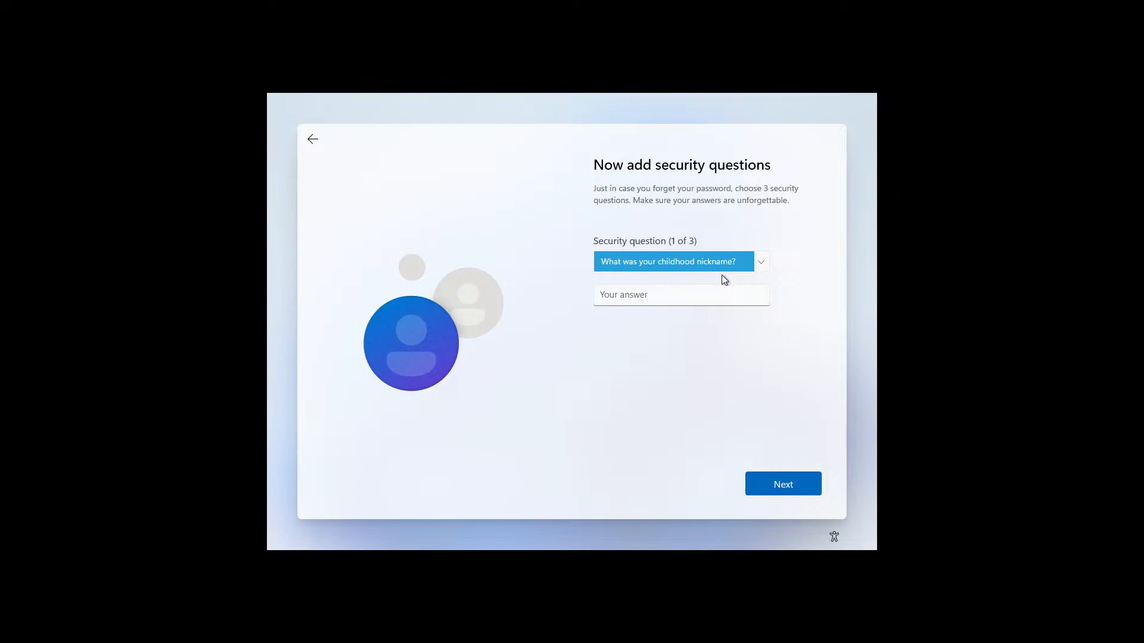
{"action": "left_click", "coordinate": [701, 304]}
{"action": "type", "text": "bob"}
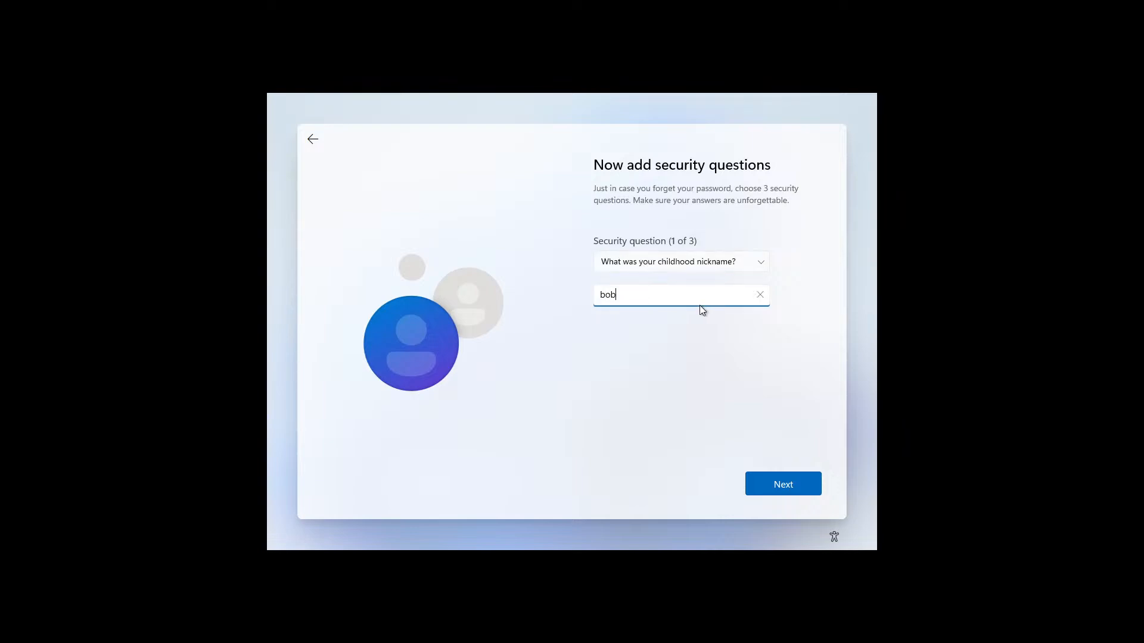
{"action": "left_click", "coordinate": [781, 487]}
Pick and answer the second security question about the city where you were born
{"action": "left_click", "coordinate": [709, 264]}
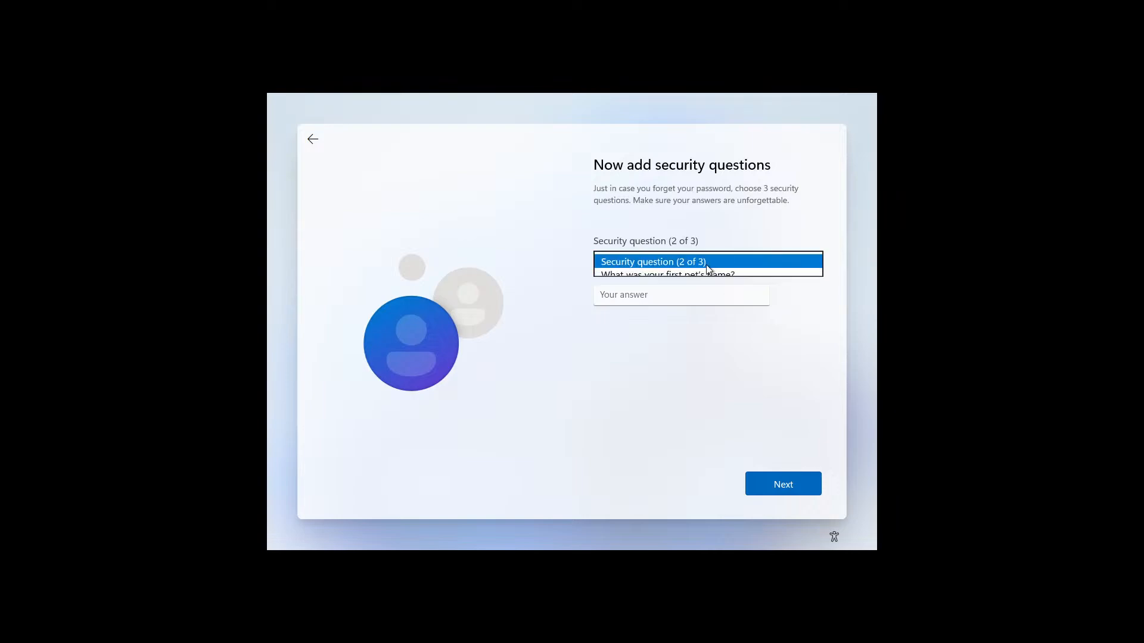
{"action": "left_click", "coordinate": [636, 290]}
{"action": "left_click", "coordinate": [633, 298]}
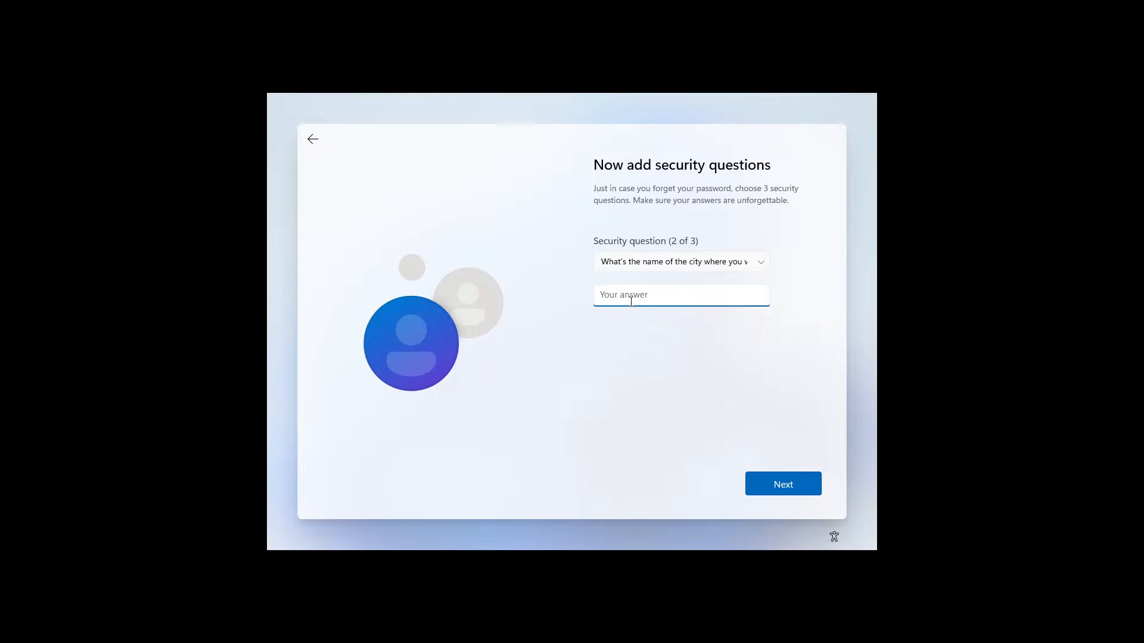
{"action": "type", "text": "bob"}
{"action": "left_click", "coordinate": [785, 484]}
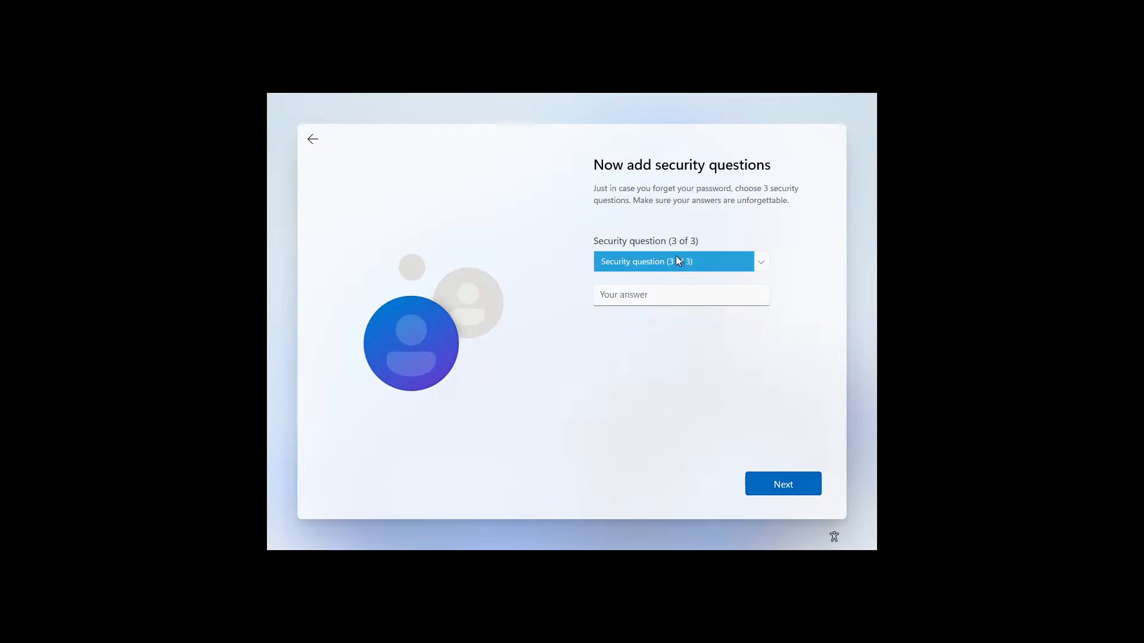
Pick and answer the third question about your oldest cousin's first name, then submit
{"action": "left_click", "coordinate": [676, 261]}
{"action": "left_click", "coordinate": [631, 304]}
{"action": "left_click", "coordinate": [604, 297]}
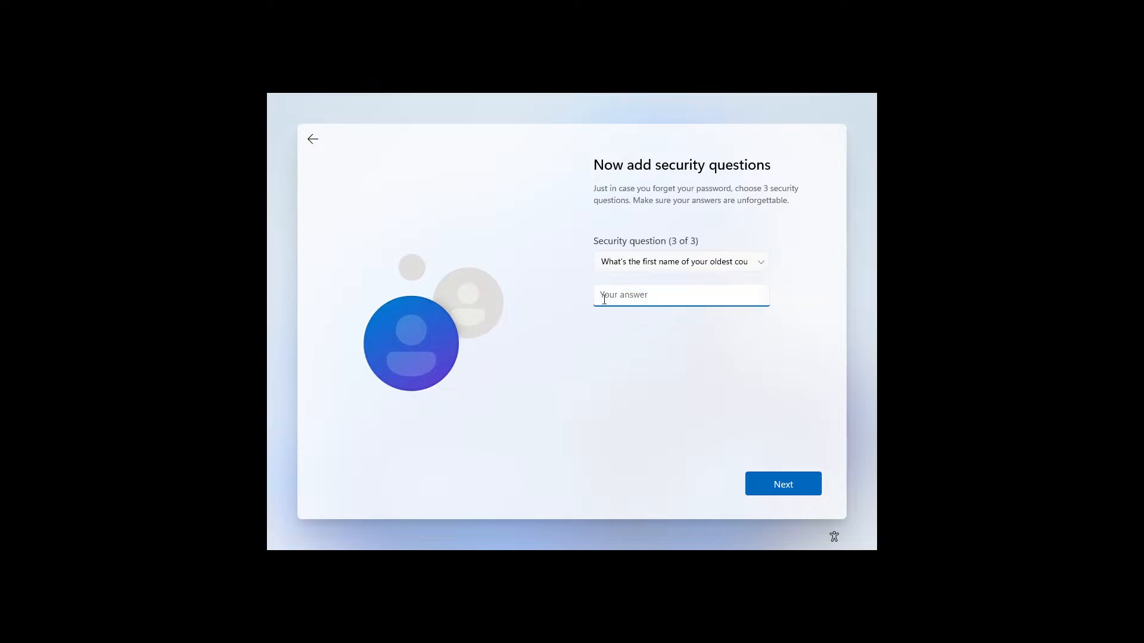
{"action": "type", "text": "bob"}
{"action": "left_click", "coordinate": [799, 486]}
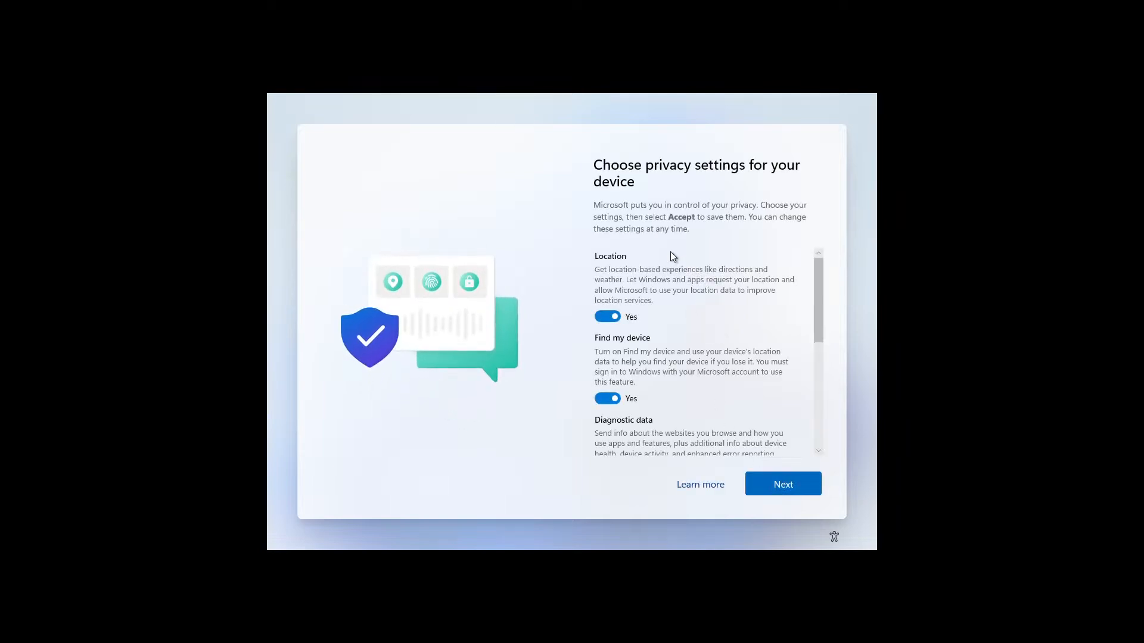
Turn off Location, Find my device, optional diagnostics, Inking & typing and Tailored experiences, then accept
{"action": "left_click", "coordinate": [605, 317]}
{"action": "left_click", "coordinate": [607, 388]}
{"action": "scroll", "coordinate": [645, 384], "scroll_direction": "down", "scroll_amount": 2}
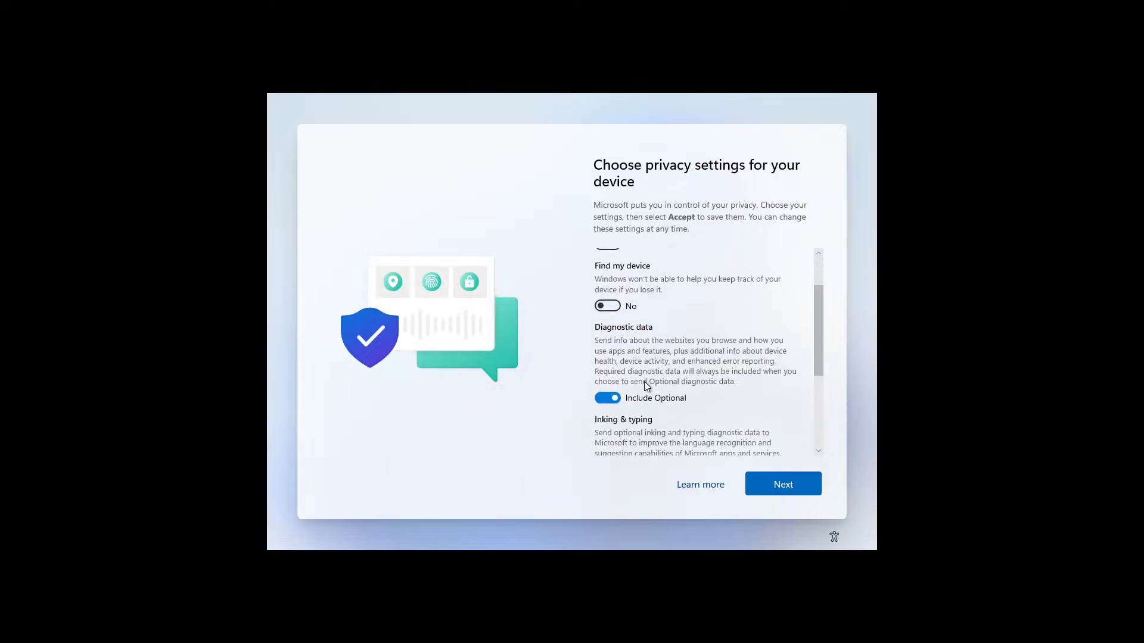
{"action": "left_click", "coordinate": [600, 399]}
{"action": "scroll", "coordinate": [669, 405], "scroll_direction": "down", "scroll_amount": 3}
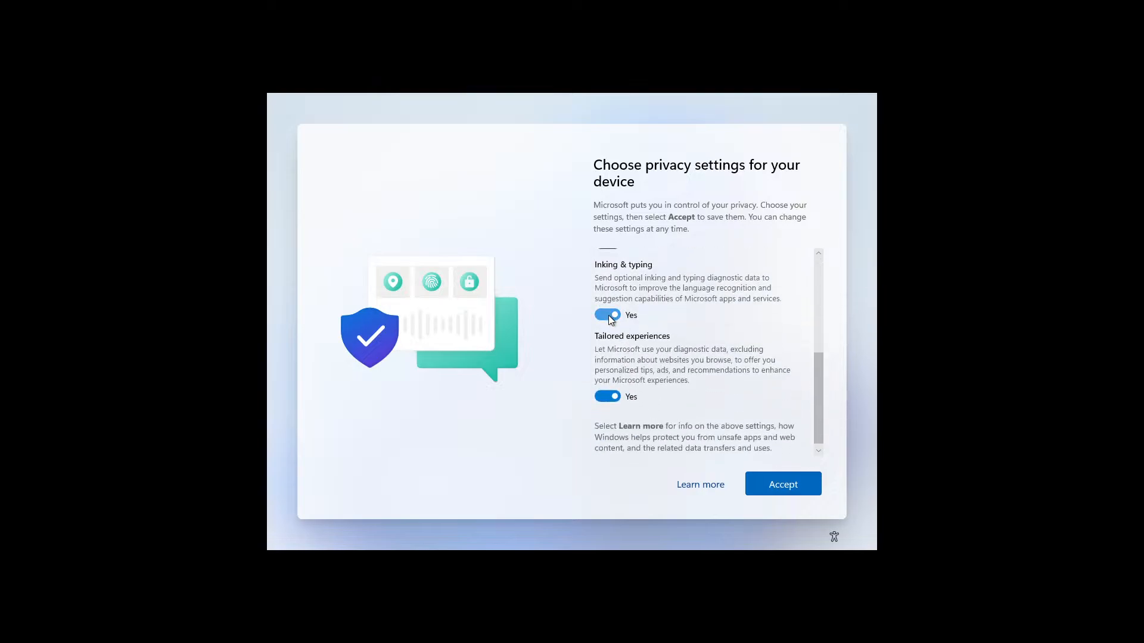
{"action": "left_click", "coordinate": [609, 316]}
{"action": "left_click", "coordinate": [629, 396]}
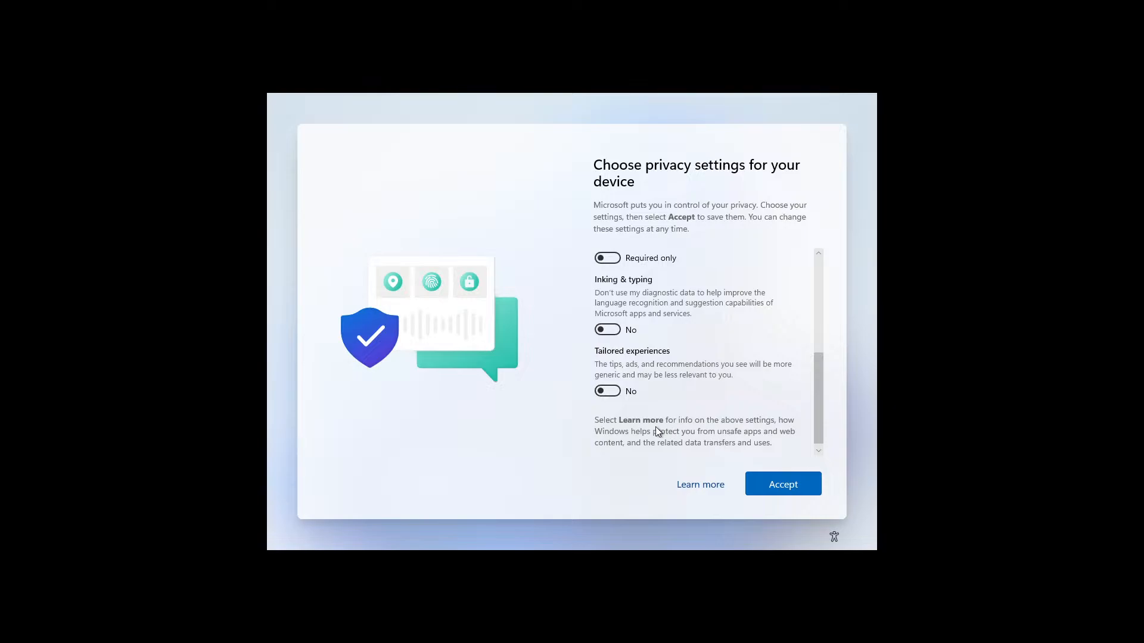
{"action": "left_click", "coordinate": [782, 484]}
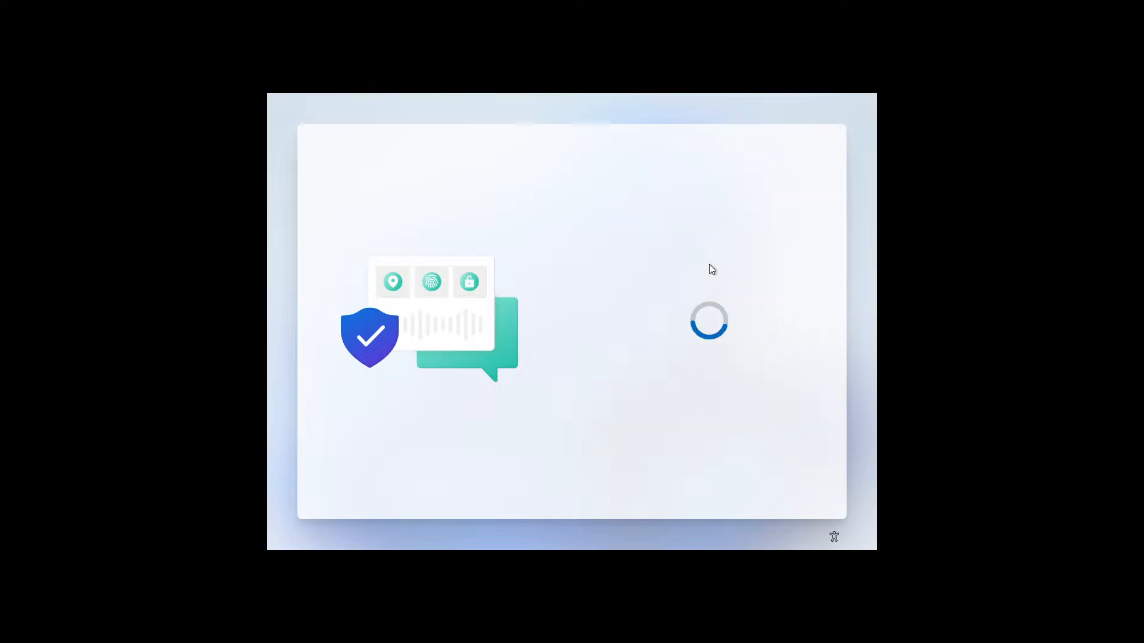